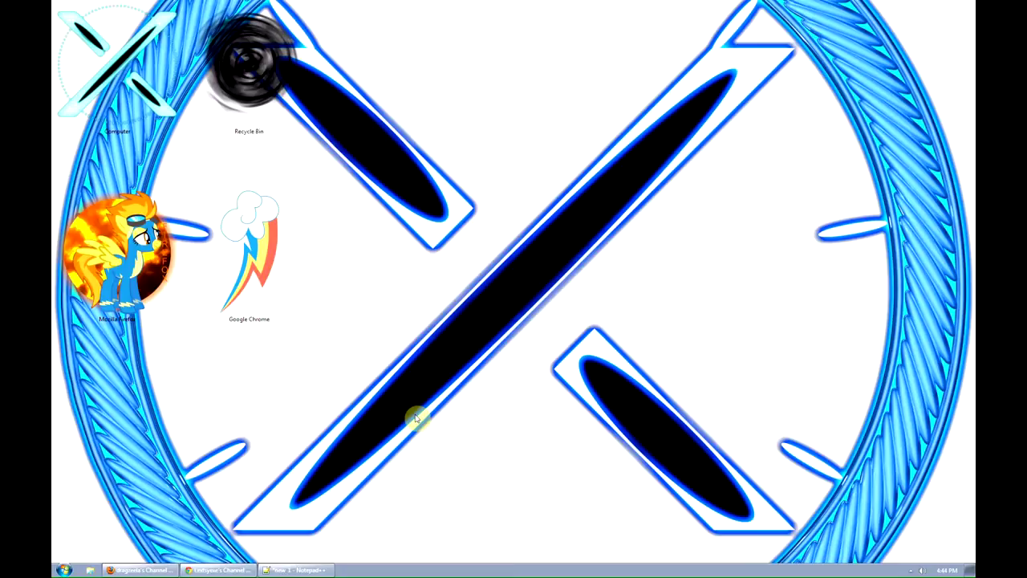
Start CINEMA 4D and add a MoText object to the empty scene.
click(67, 564)
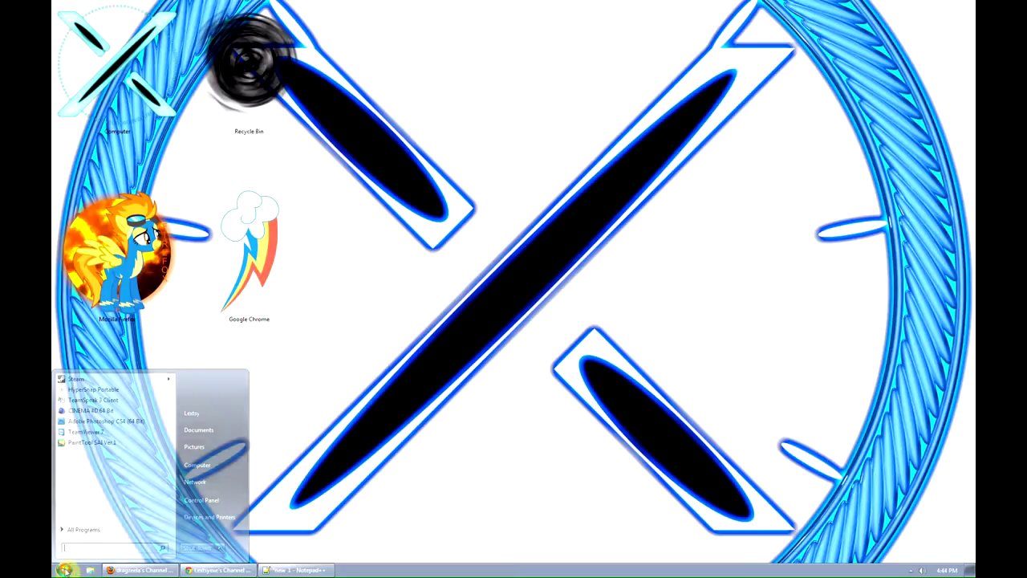
click(98, 414)
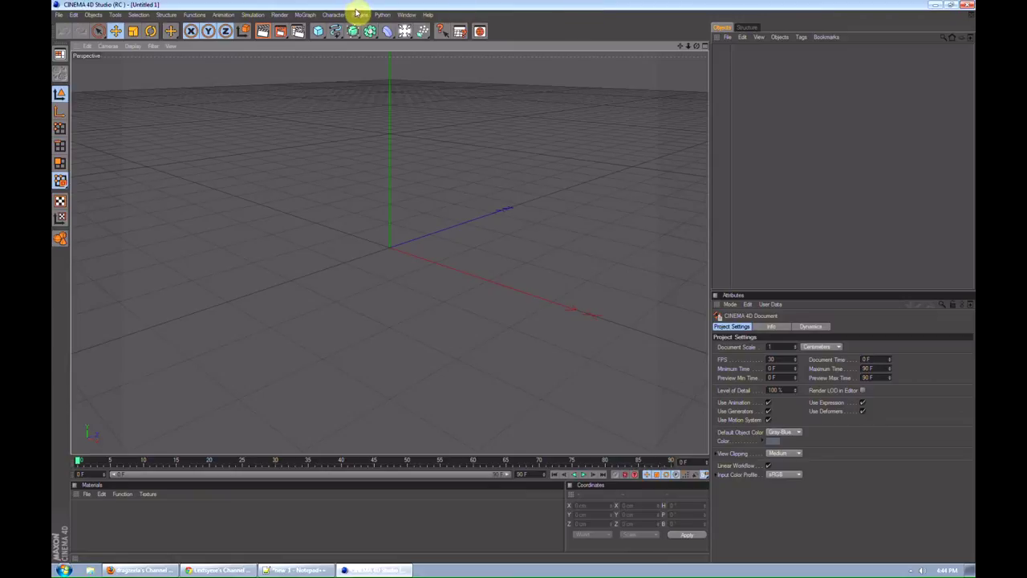
click(313, 14)
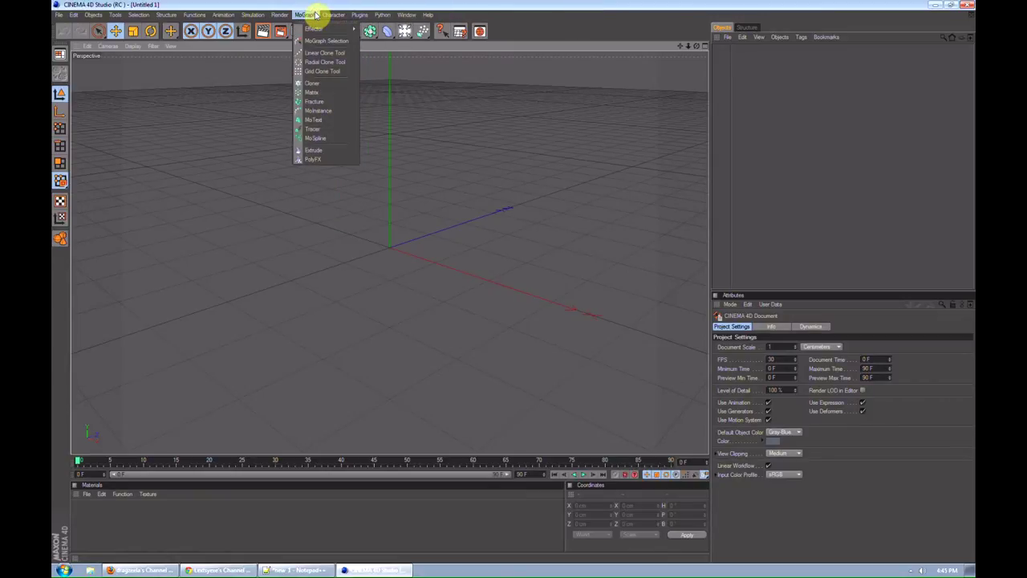
click(315, 15)
click(315, 15)
click(313, 119)
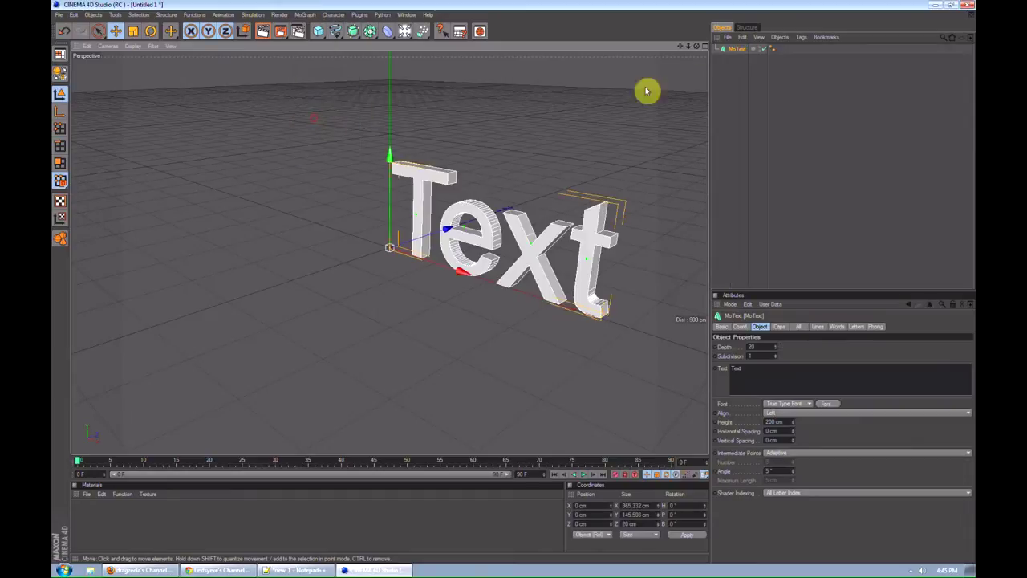
Change the MoText object's text to "Some Words".
click(739, 49)
click(787, 384)
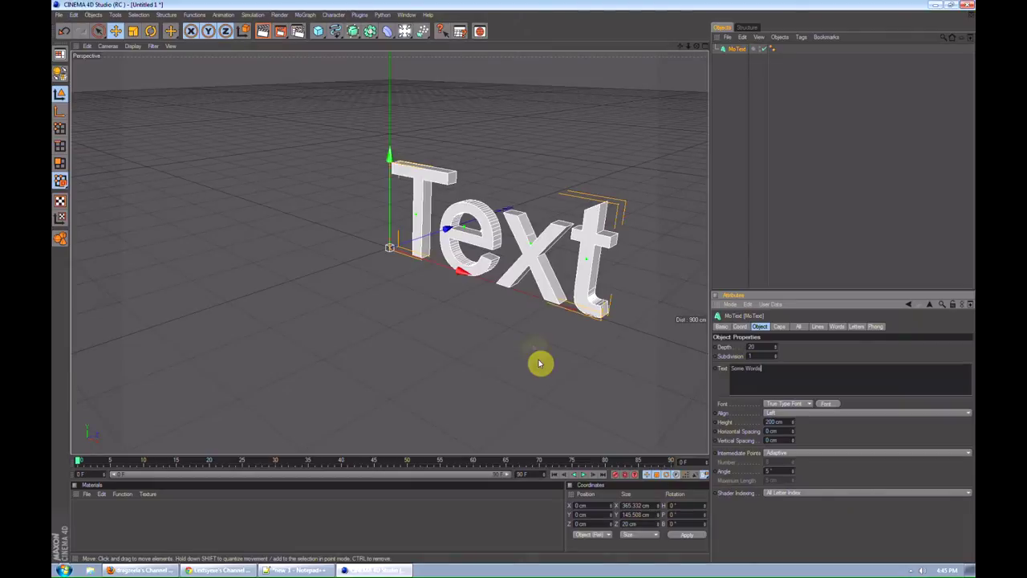
text(Some Words)
click(787, 208)
Keyframe the text at frame 0, then at frame 30 move it along X to about -776 cm and record that position.
click(739, 48)
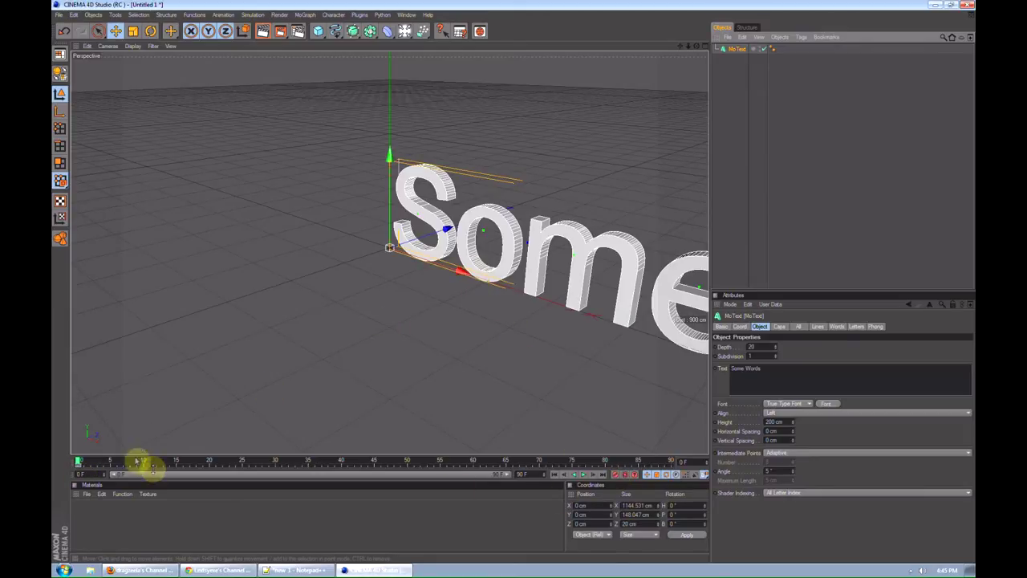
drag(138, 461, 275, 463)
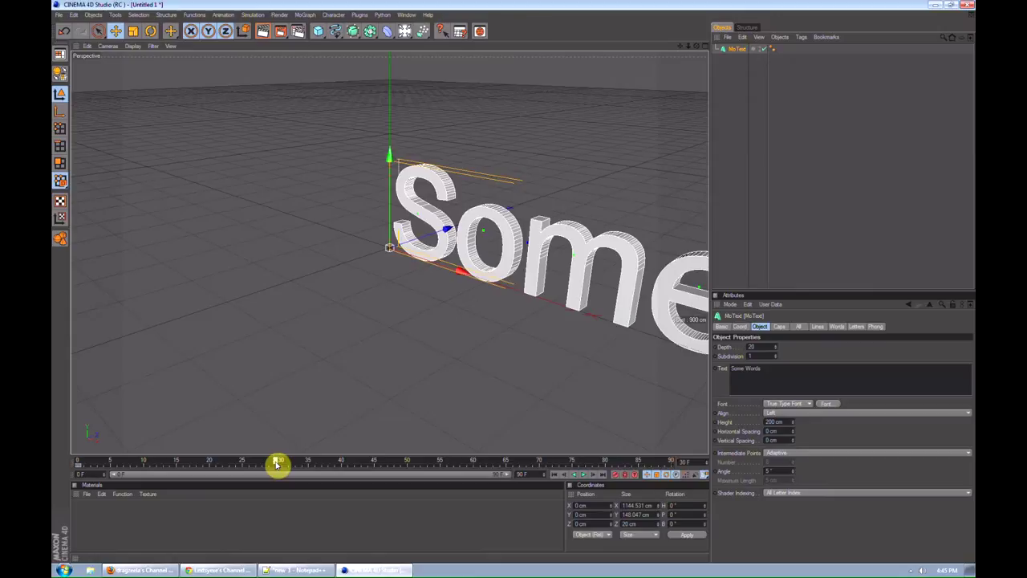
drag(459, 273, 244, 191)
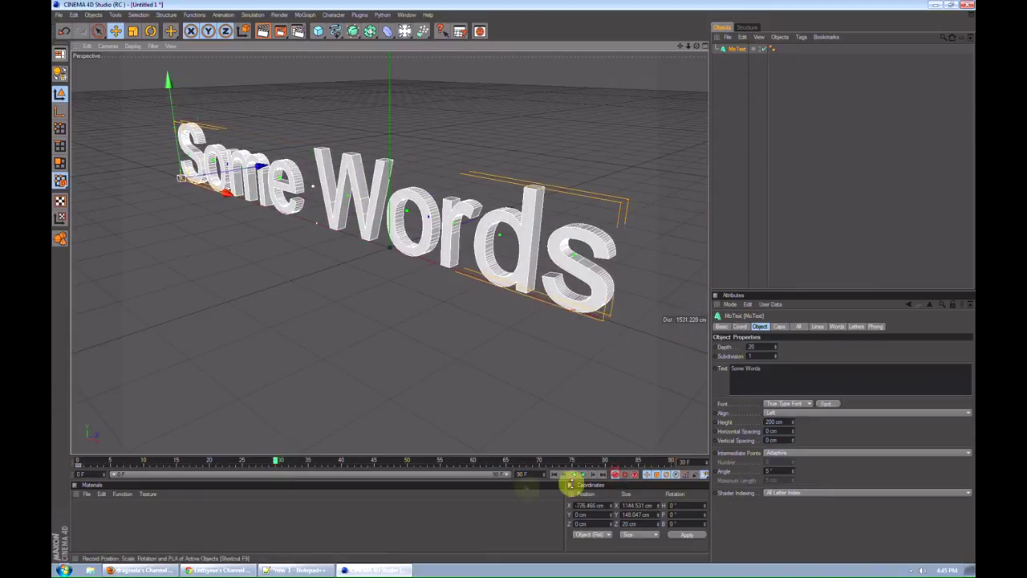
Play the text animation from the start, stop it and return to frame 0.
click(554, 475)
click(585, 474)
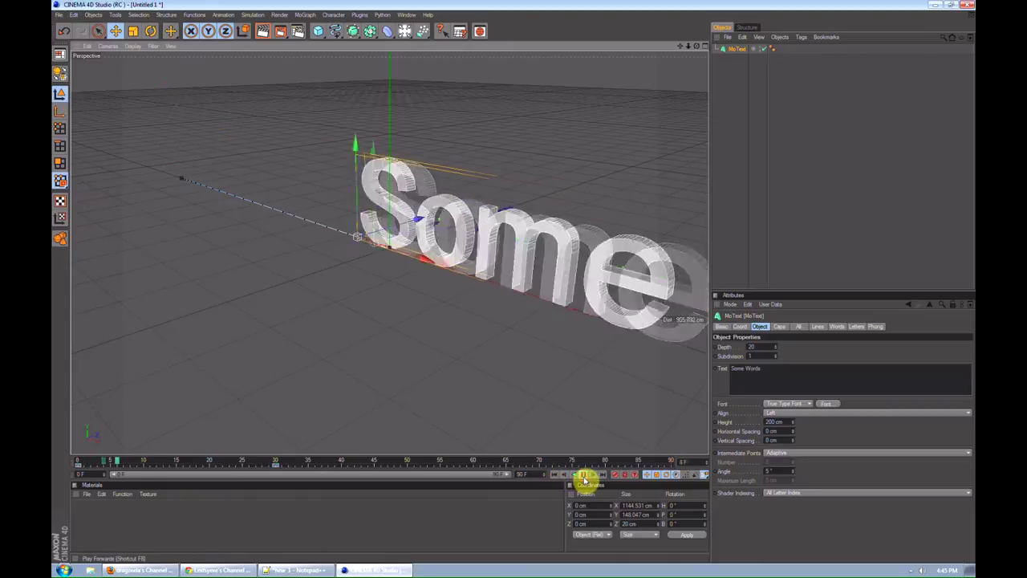
click(584, 474)
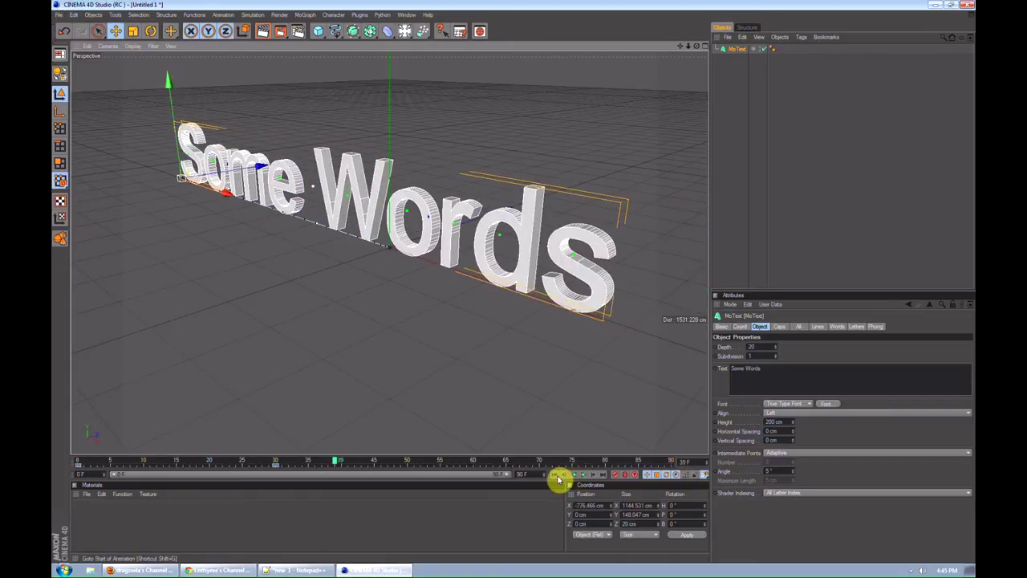
click(557, 476)
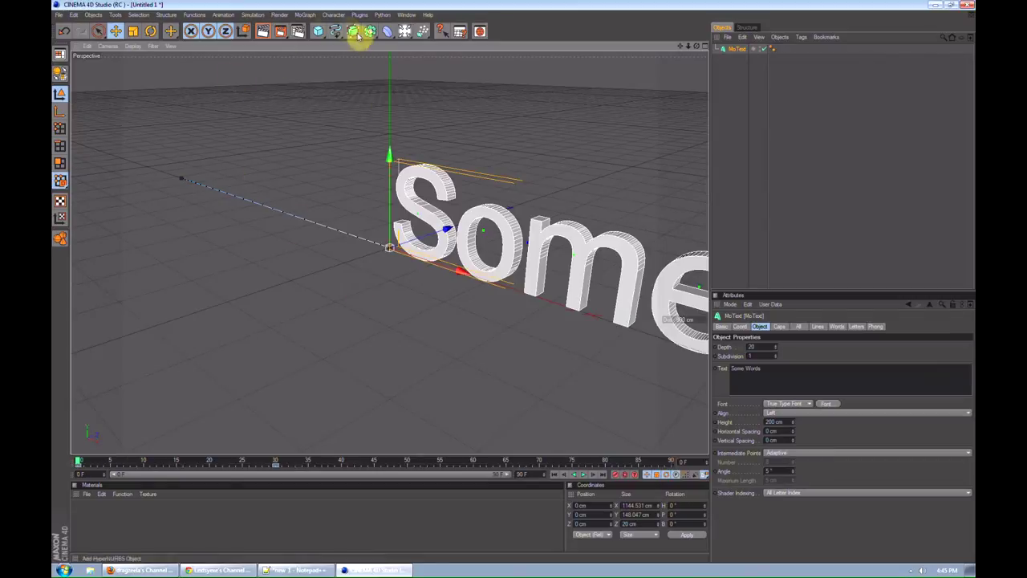
Add a second MoText object reading "SURPRISE" and raise it above the first text to about Y 156 cm.
click(307, 16)
click(322, 123)
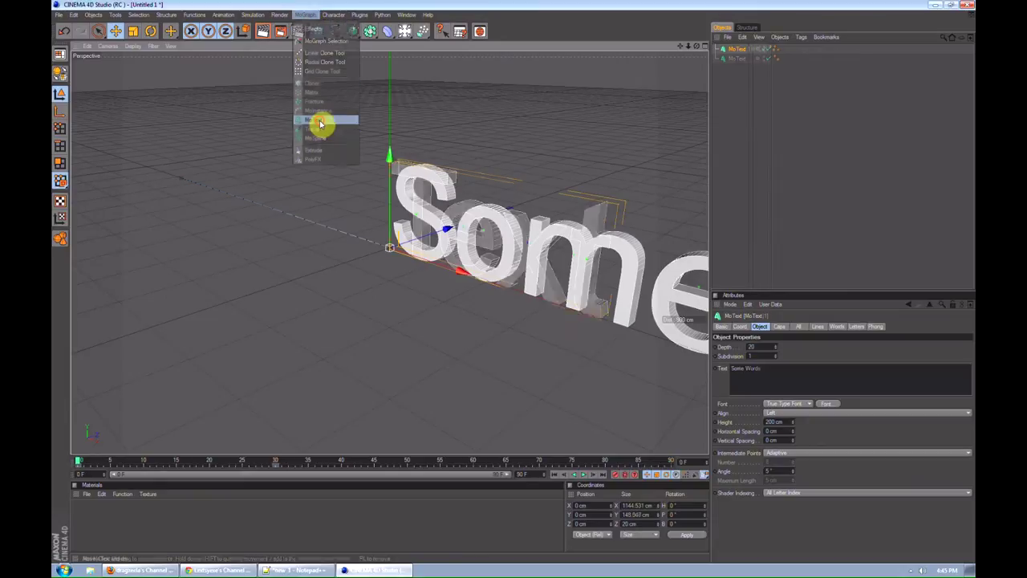
drag(424, 189, 423, 96)
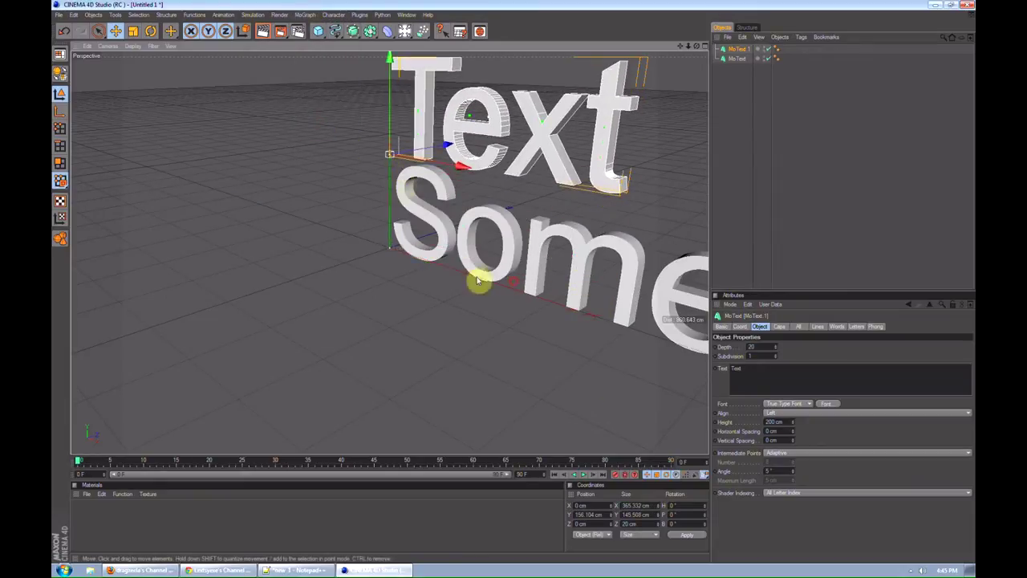
click(785, 386)
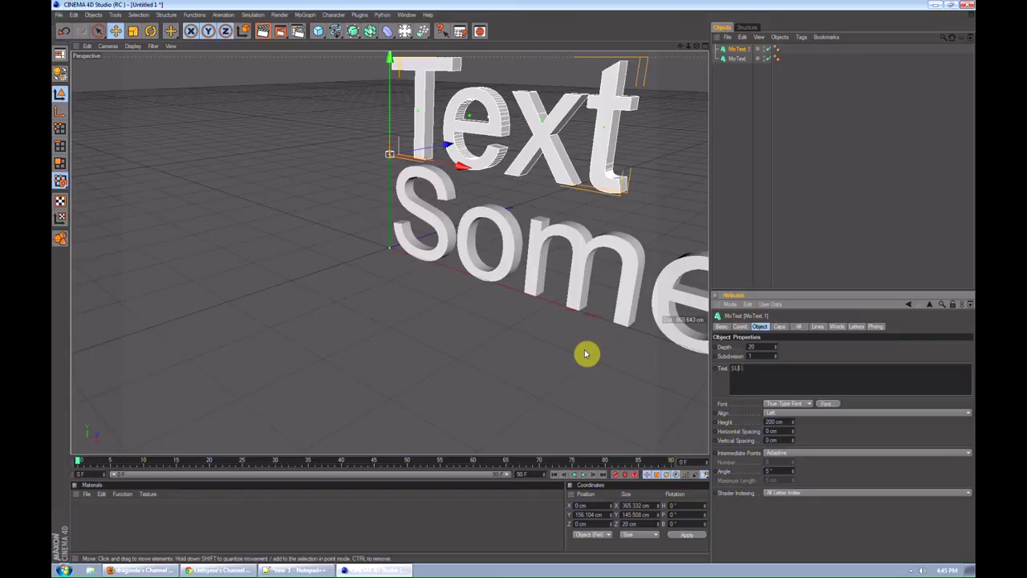
click(802, 253)
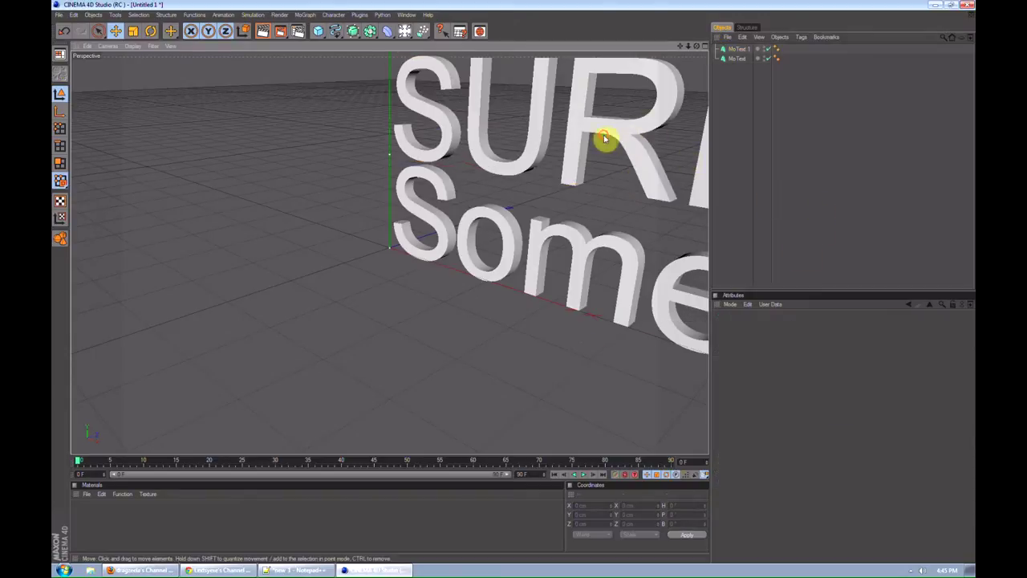
At frame 25, set the SURPRISE text's Visible in Renderer to Off and keyframe that setting.
click(573, 194)
drag(266, 466, 244, 464)
click(723, 327)
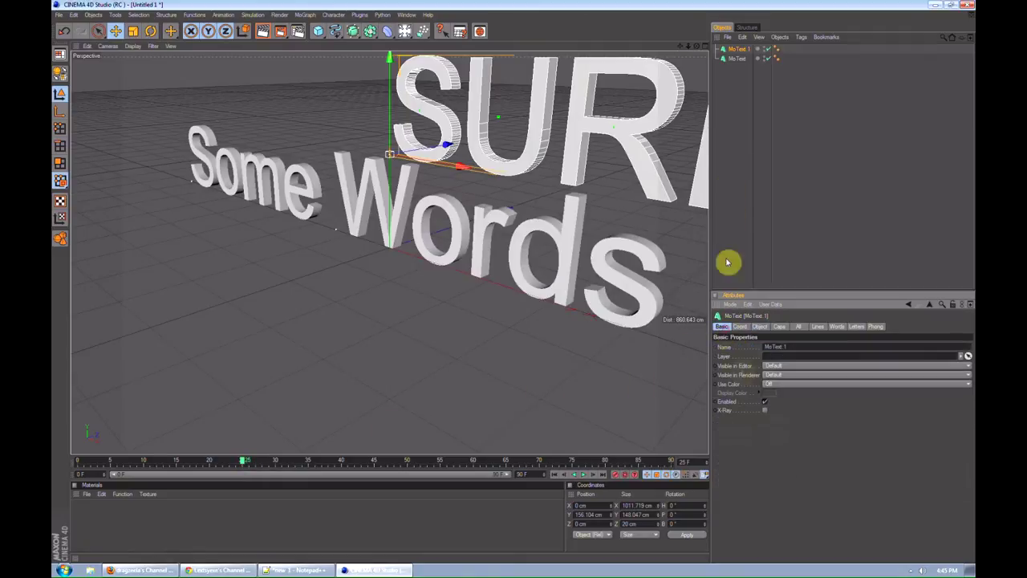
click(774, 383)
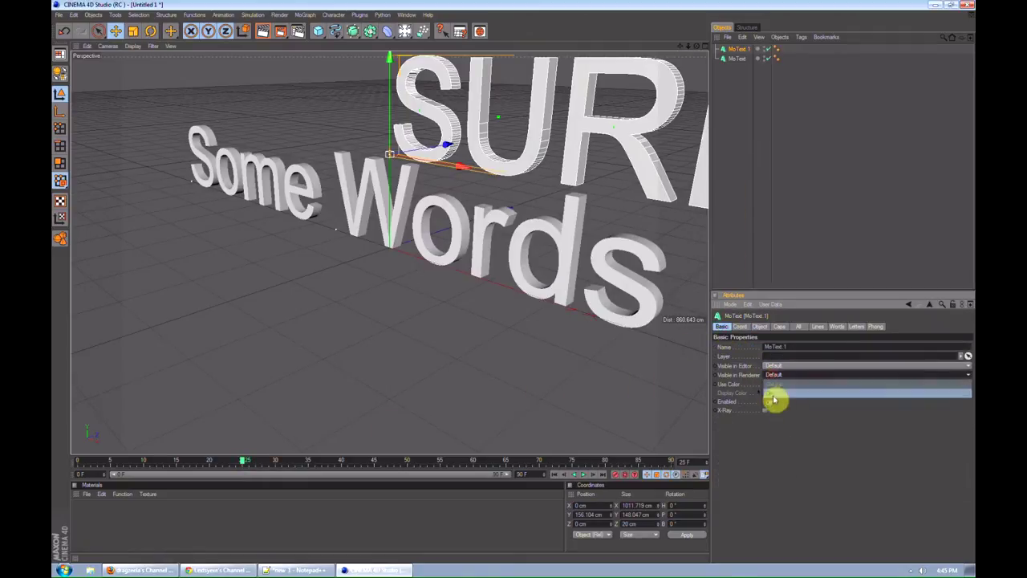
click(773, 403)
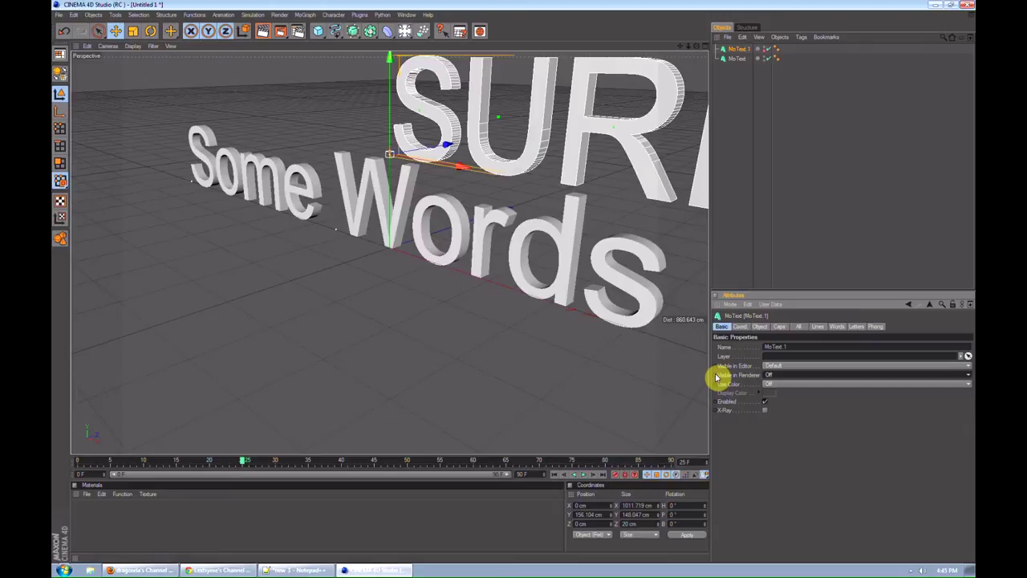
click(717, 375)
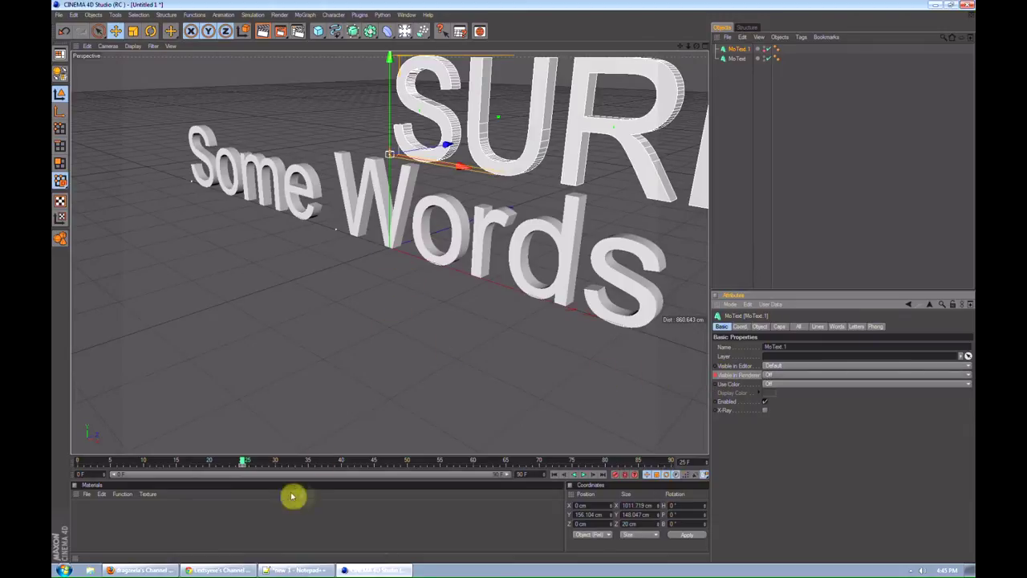
At frame 30, set the SURPRISE text's Visible in Renderer to On and keyframe it.
click(275, 460)
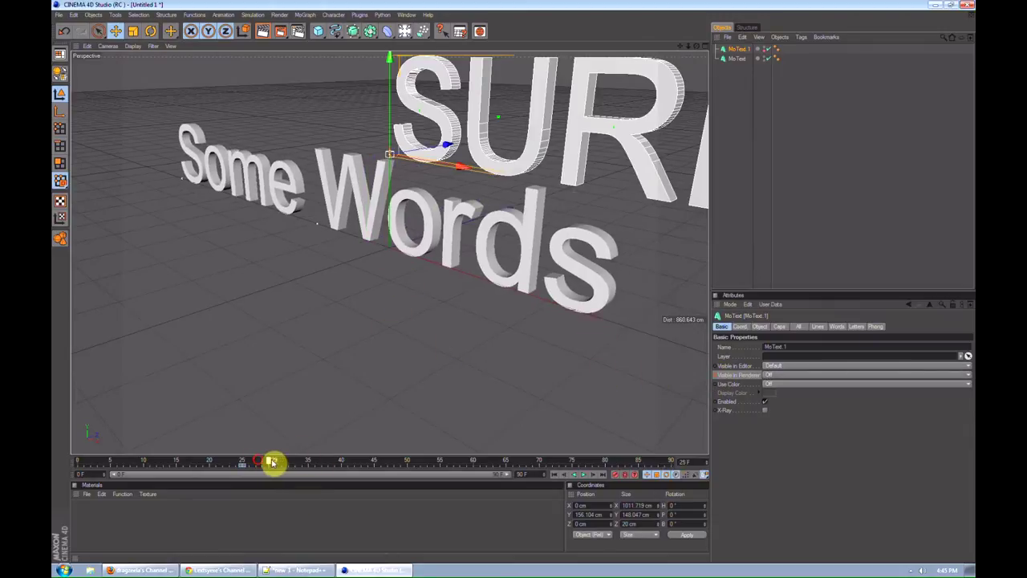
click(767, 376)
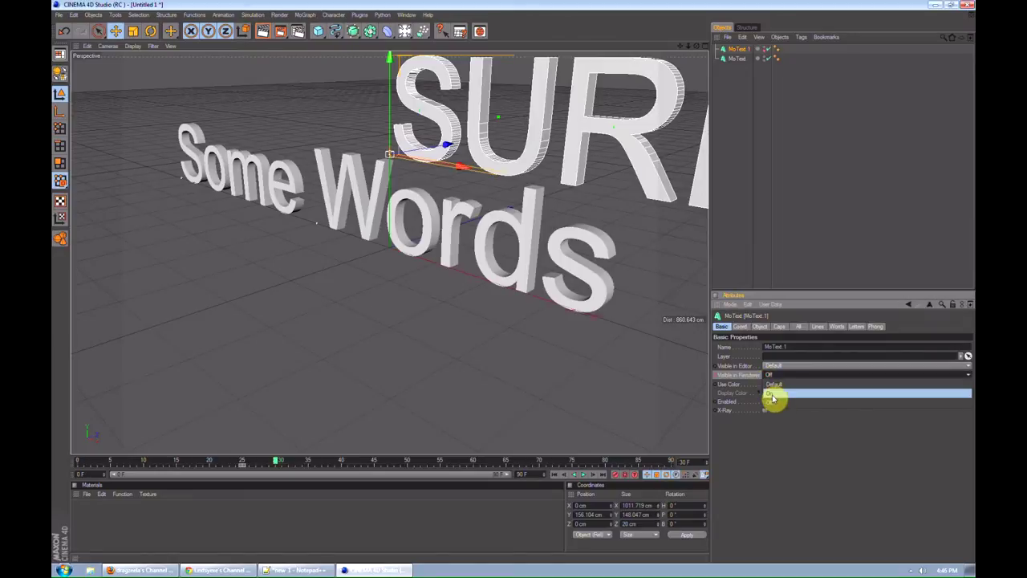
click(772, 393)
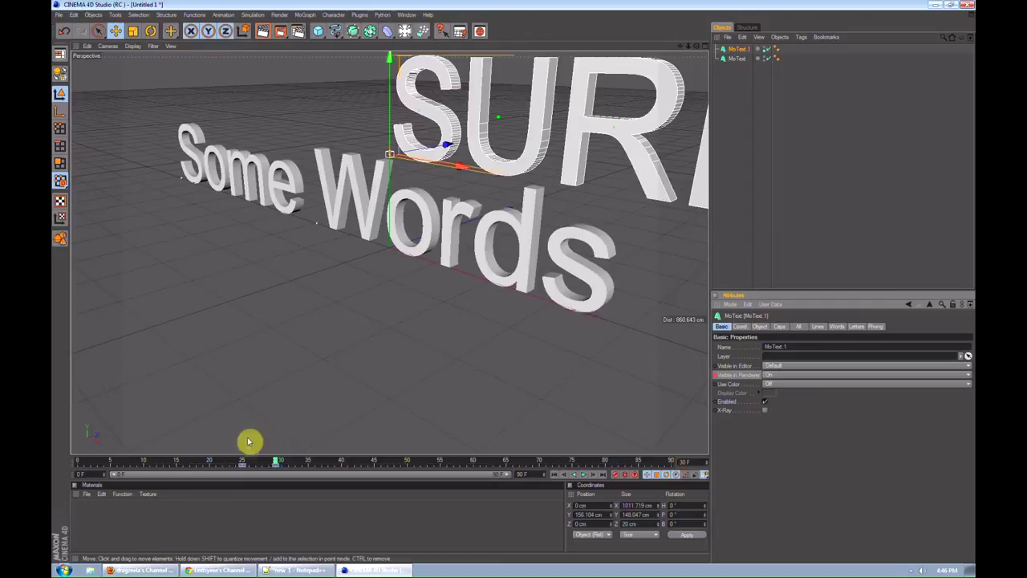
Render previews of frames 29 and 30 to compare the SURPRISE text's visibility.
click(271, 461)
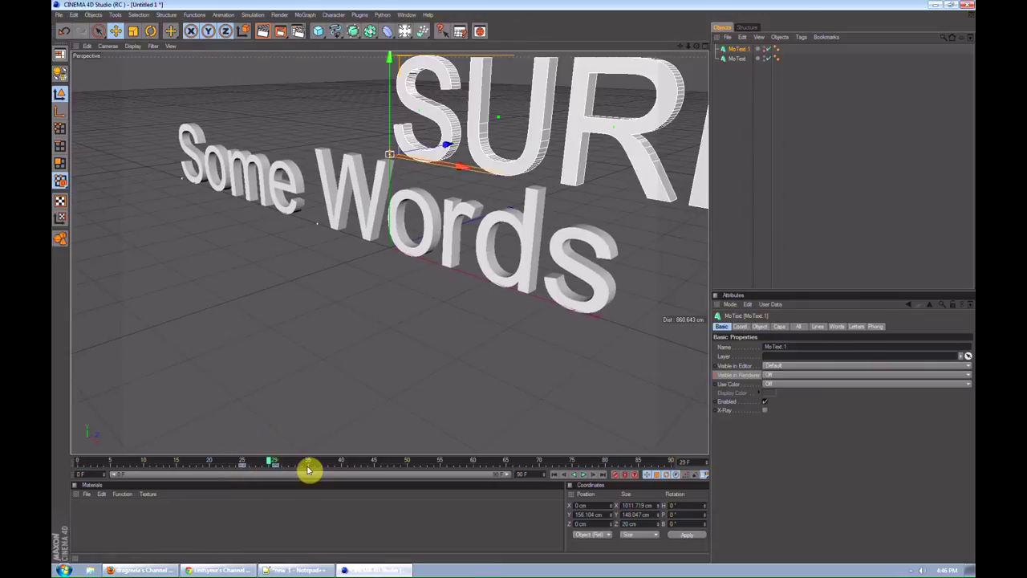
key(ctrl+r)
click(275, 461)
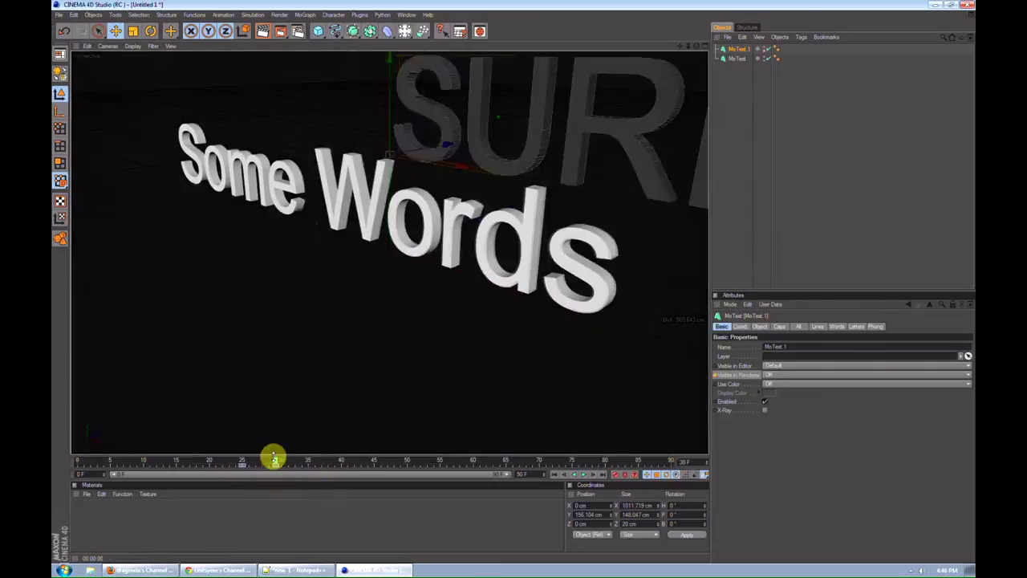
key(ctrl+r)
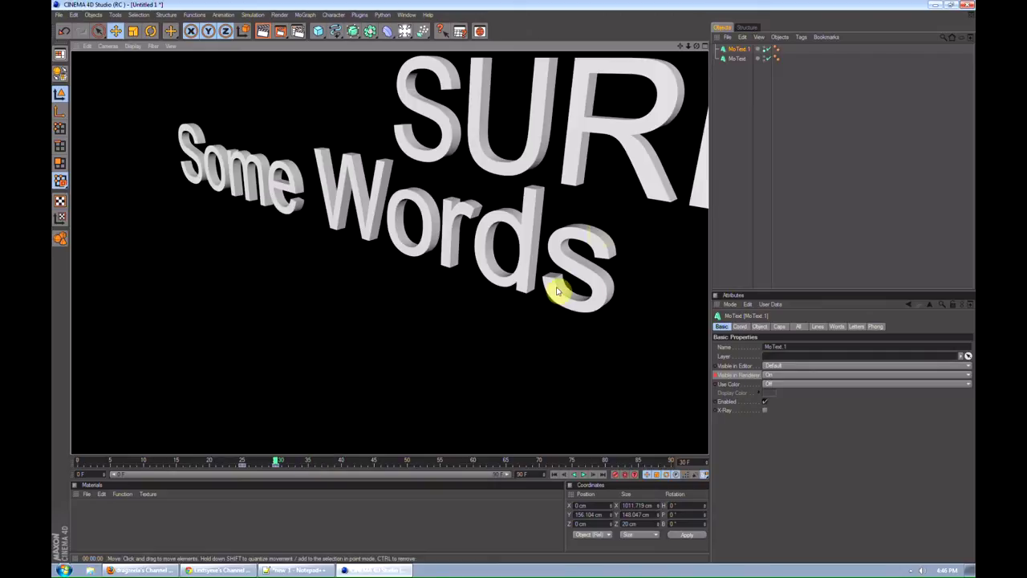
Move the SURPRISE text along X to about -686 cm, then preview-render frames 30 and 29.
click(468, 188)
drag(469, 188, 264, 168)
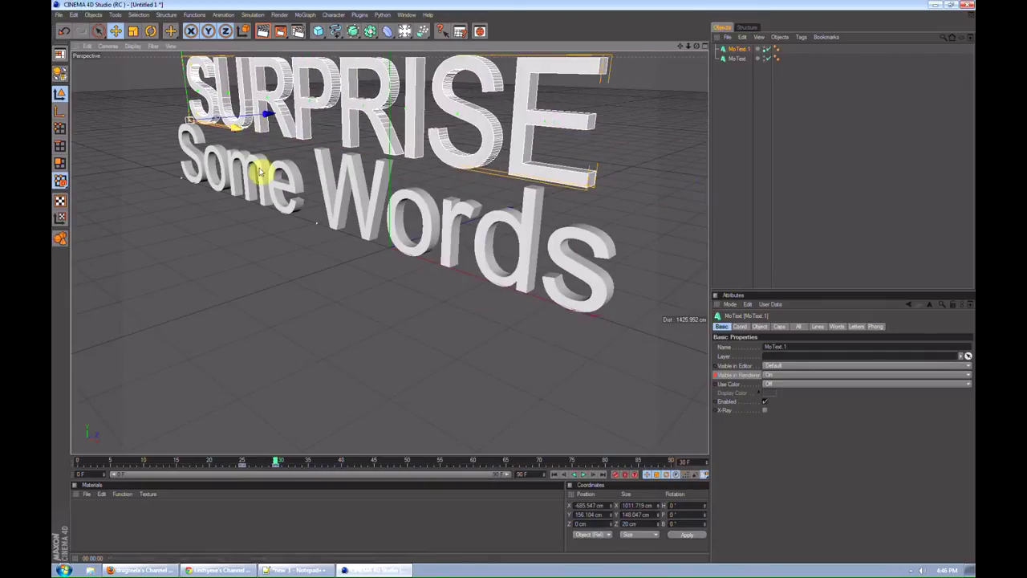
key(ctrl+r)
click(269, 461)
key(ctrl+r)
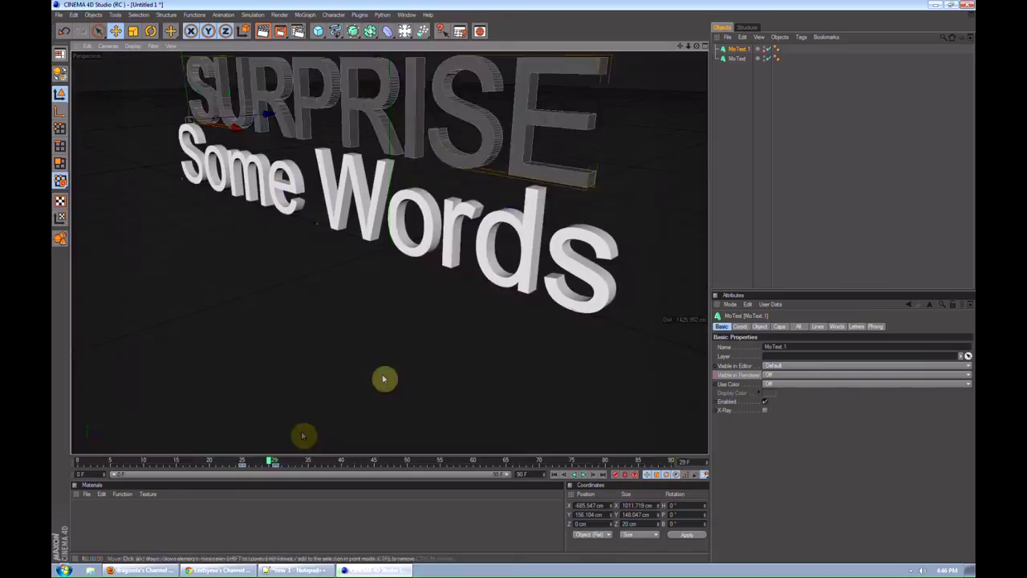
click(832, 142)
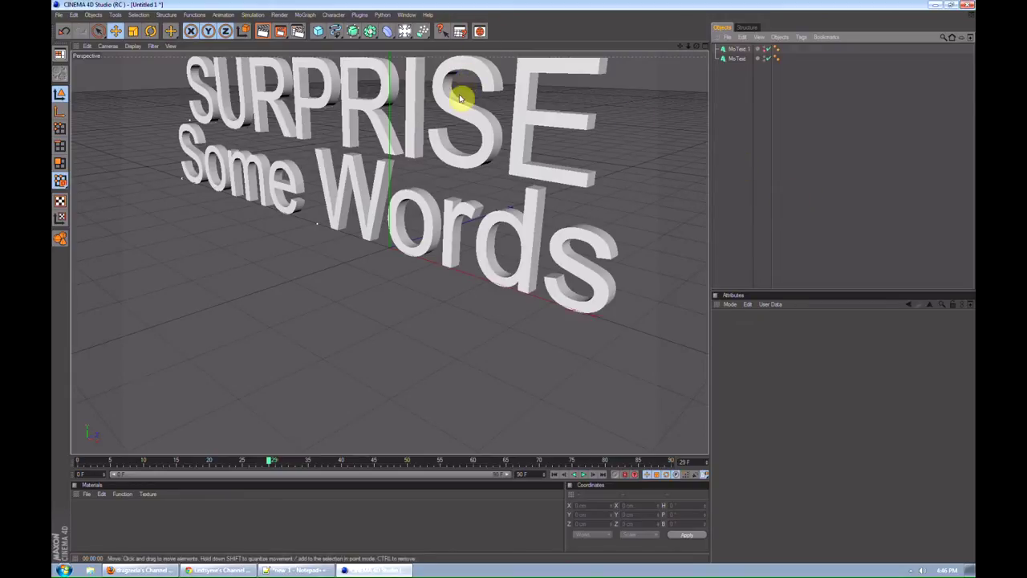
Add a camera to the scene and look through it.
drag(403, 35, 453, 98)
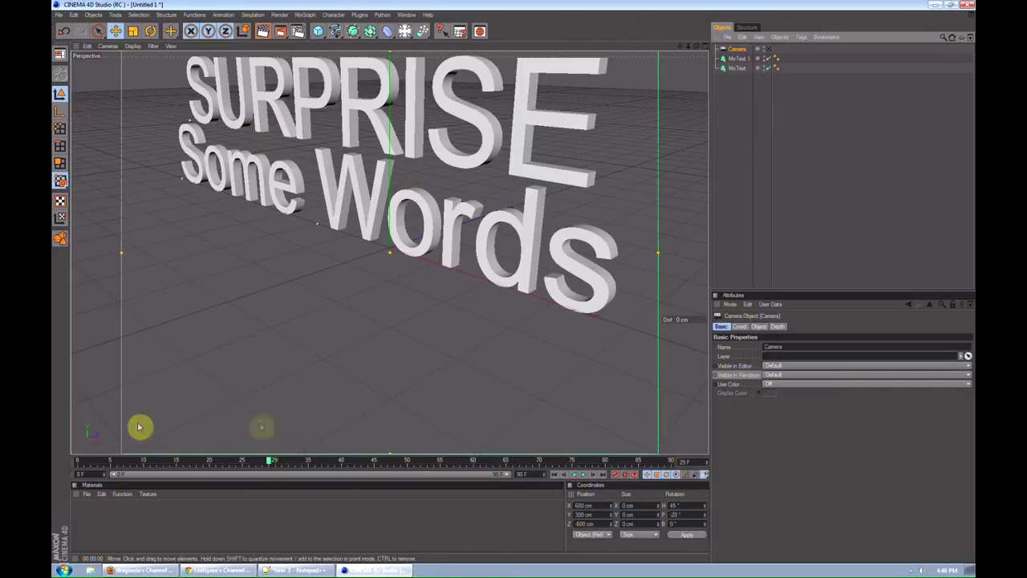
click(770, 51)
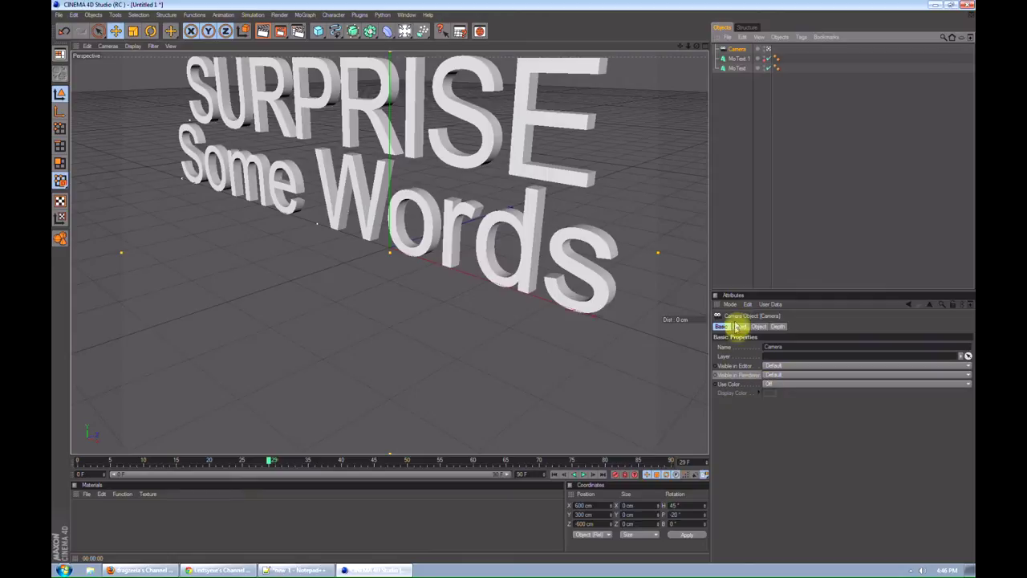
Show the camera's coordinates and record a keyframe for it at frame 0.
click(737, 327)
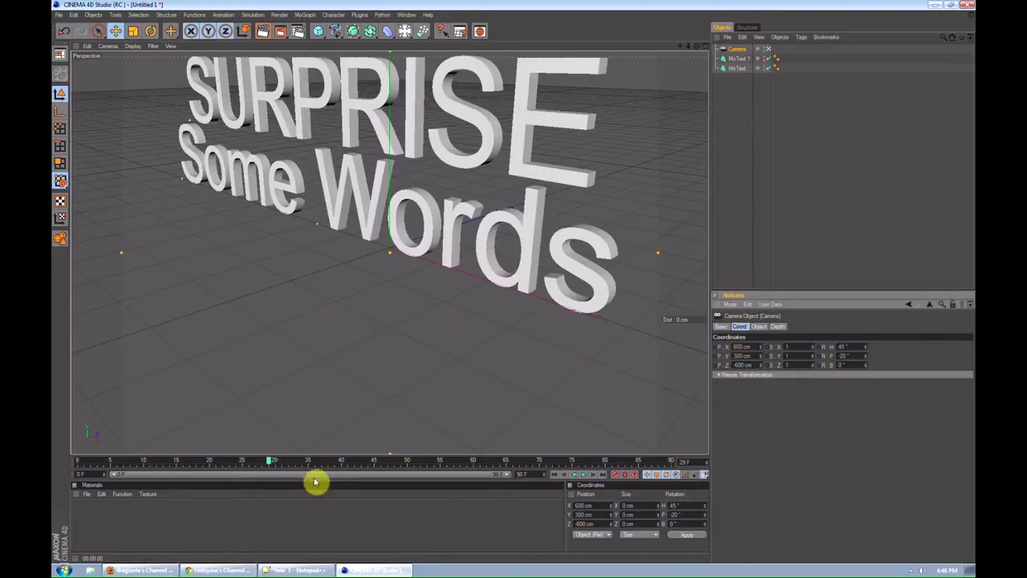
drag(240, 464, 81, 462)
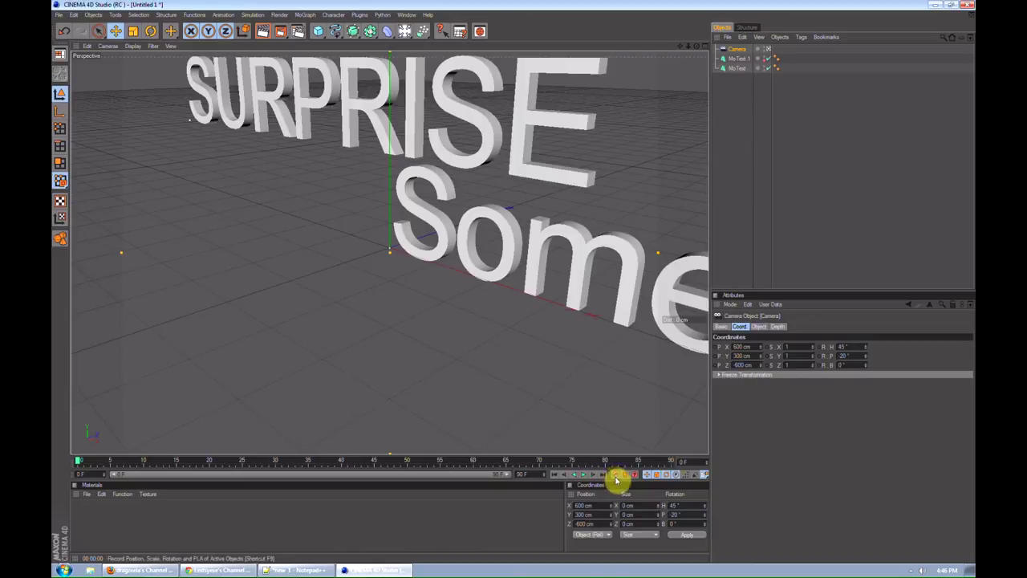
click(618, 476)
At frame 30, pull the camera back and orbit it to about X 760.6, Y 581.4, Z -1343.4 cm, heading 29.4°, and record a keyframe.
drag(696, 46, 495, 436)
click(278, 463)
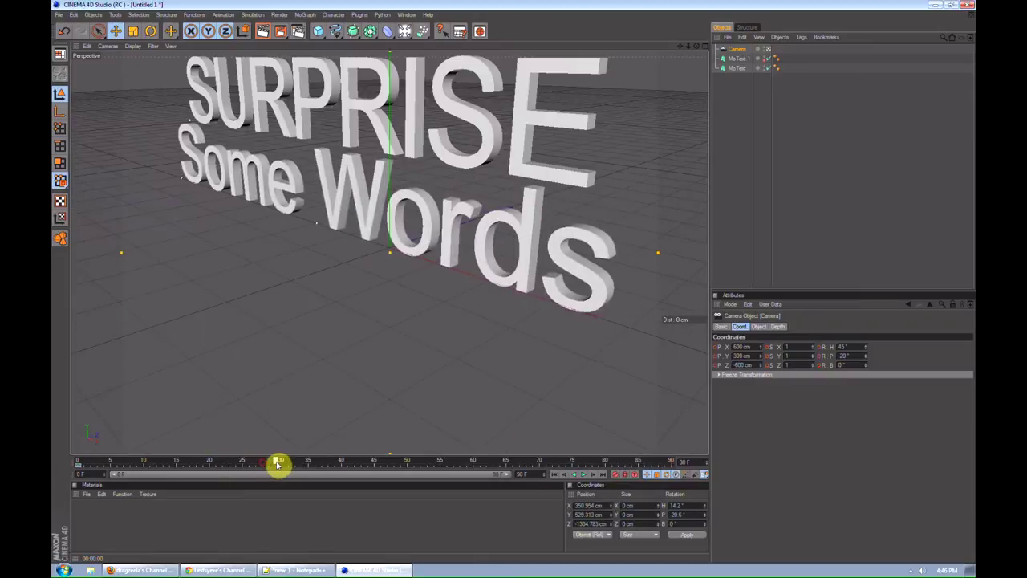
scroll(451, 308, down, 3)
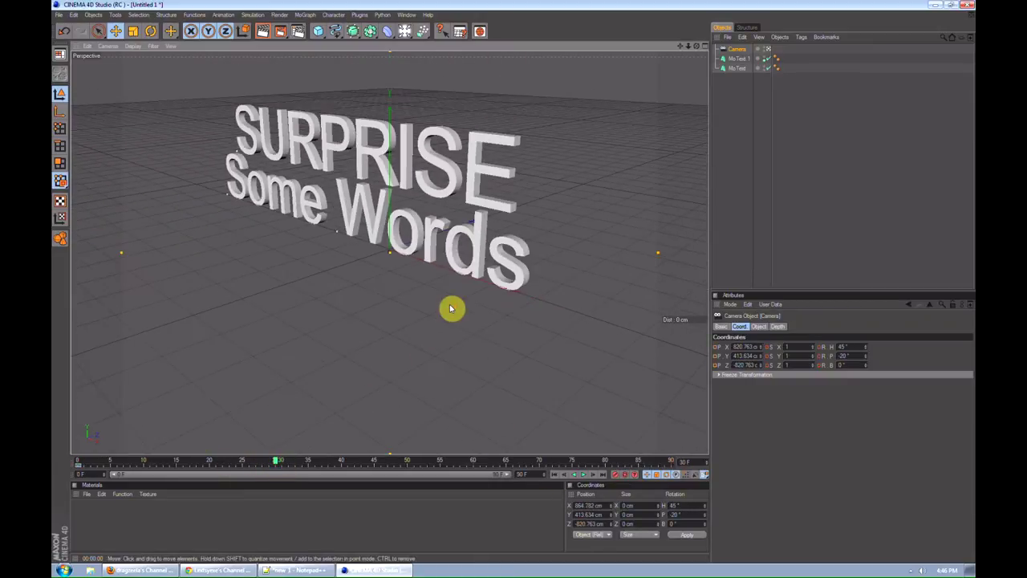
scroll(451, 308, down, 2)
drag(695, 46, 356, 129)
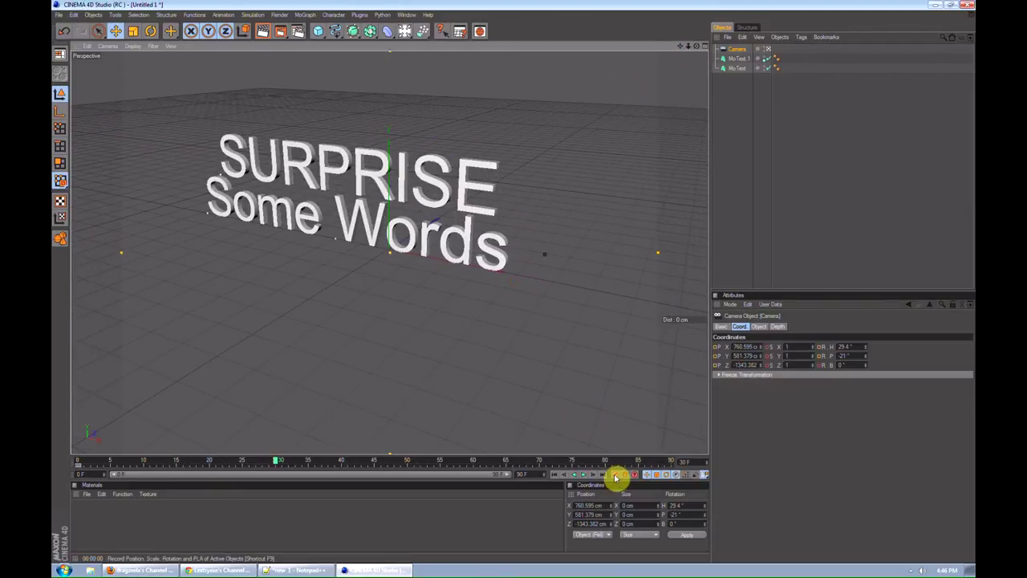
Play the camera animation from frame 0, then return to the start.
click(573, 475)
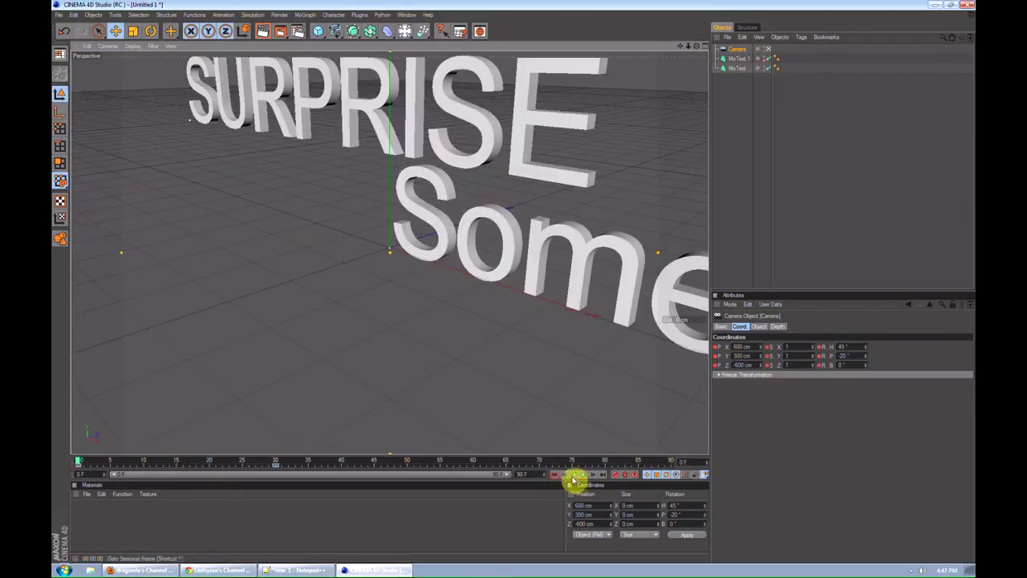
click(584, 477)
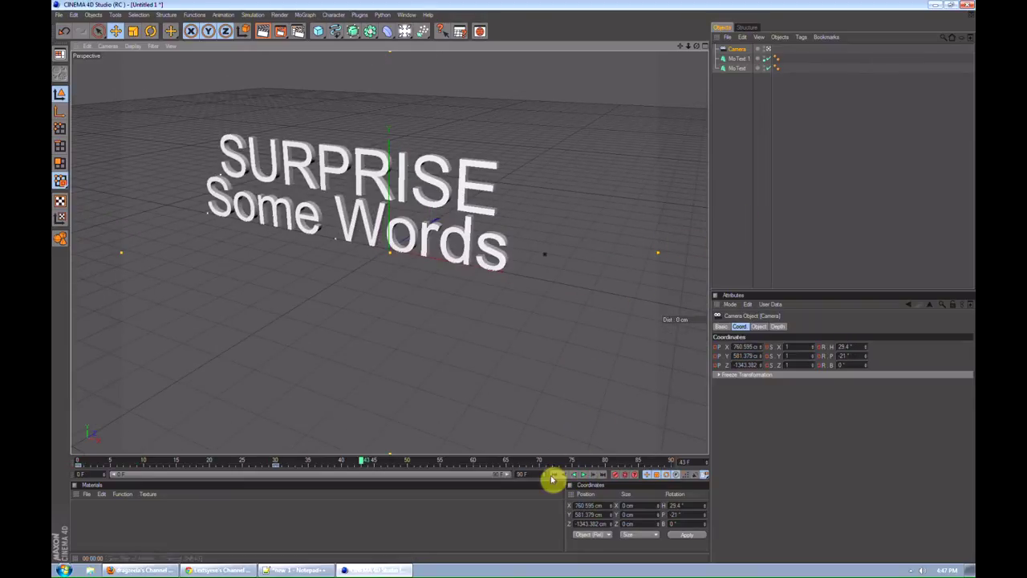
click(556, 475)
Set the interpolation of the Some Words text's frame 0 keyframes to Linear.
click(780, 172)
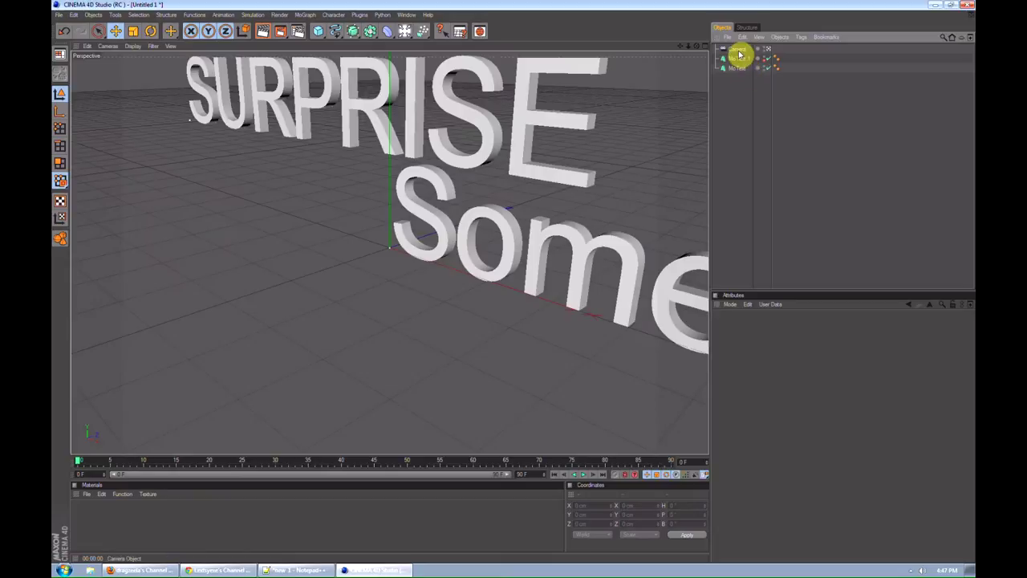
click(738, 56)
click(535, 249)
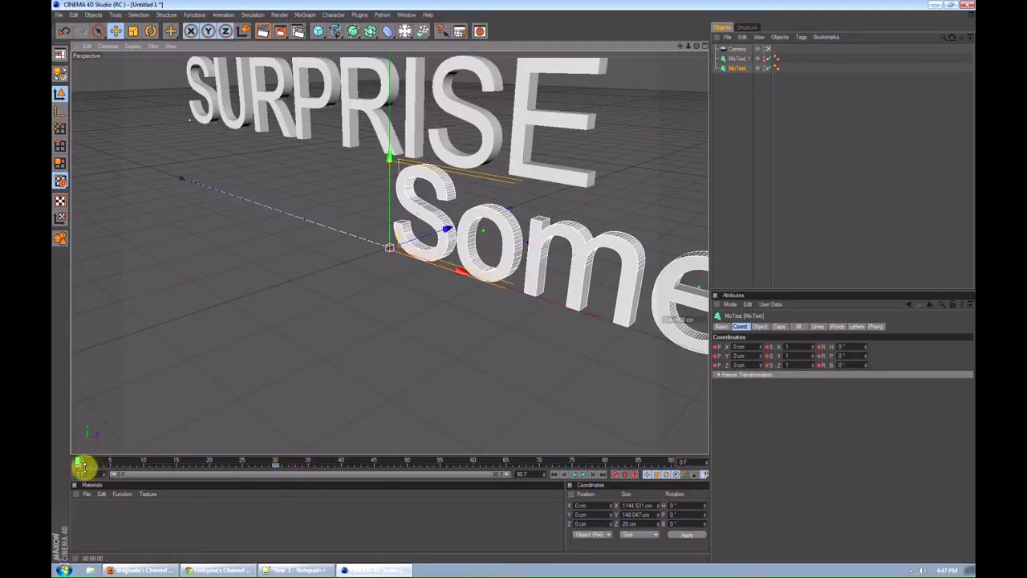
click(79, 469)
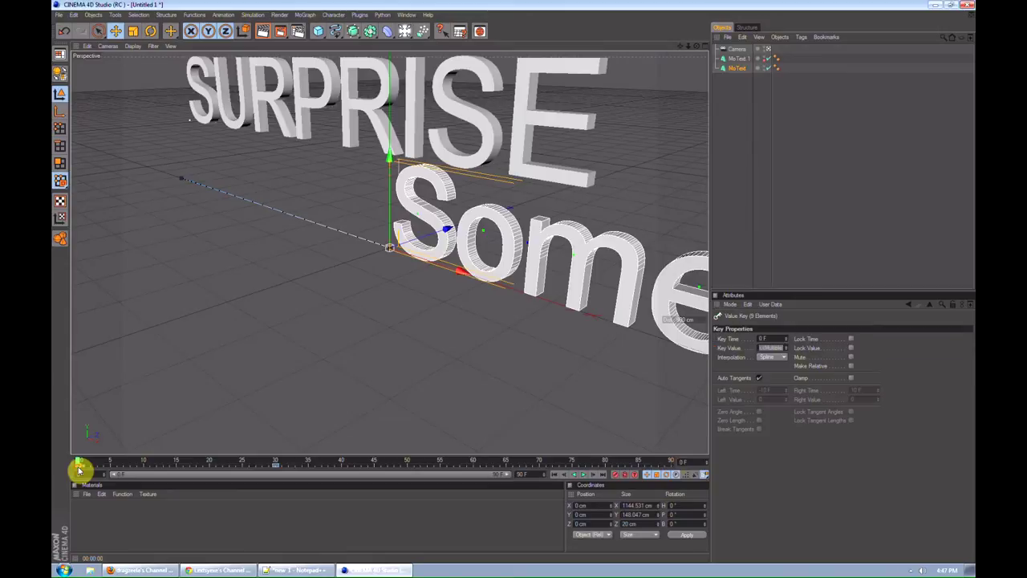
click(766, 358)
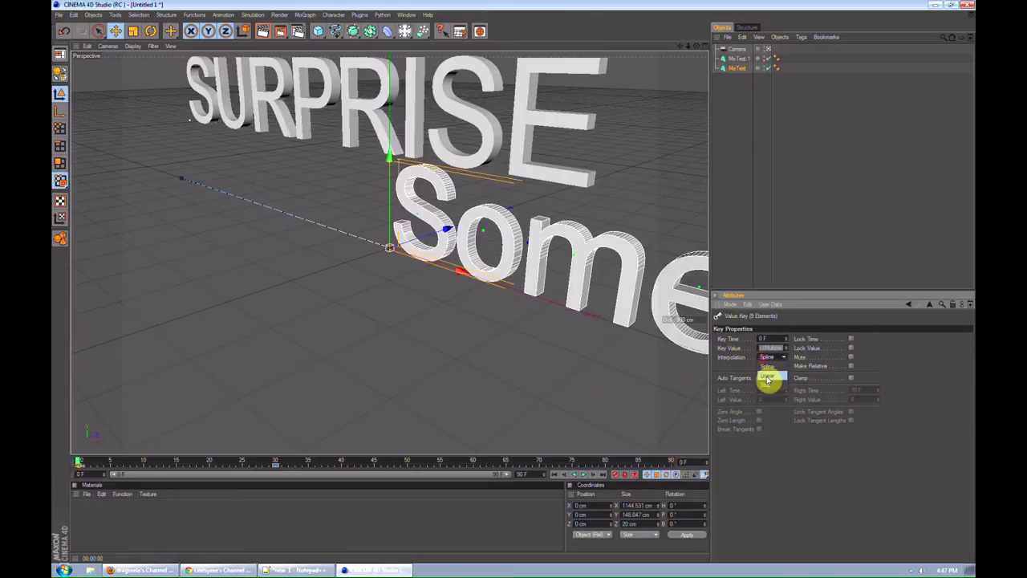
click(767, 378)
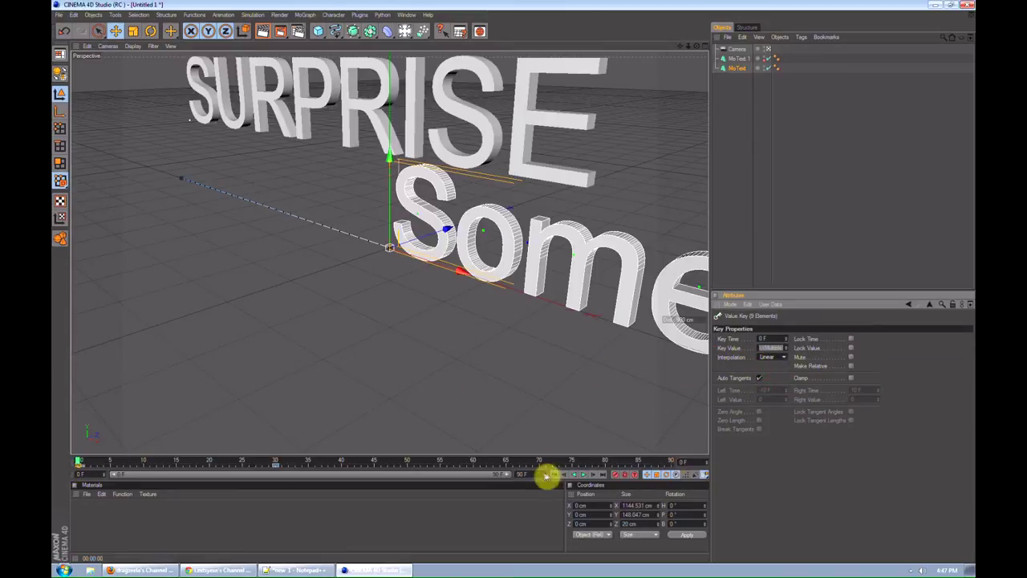
Play the animation to check the Some Words text's motion, deselect everything and return to frame 0.
click(586, 477)
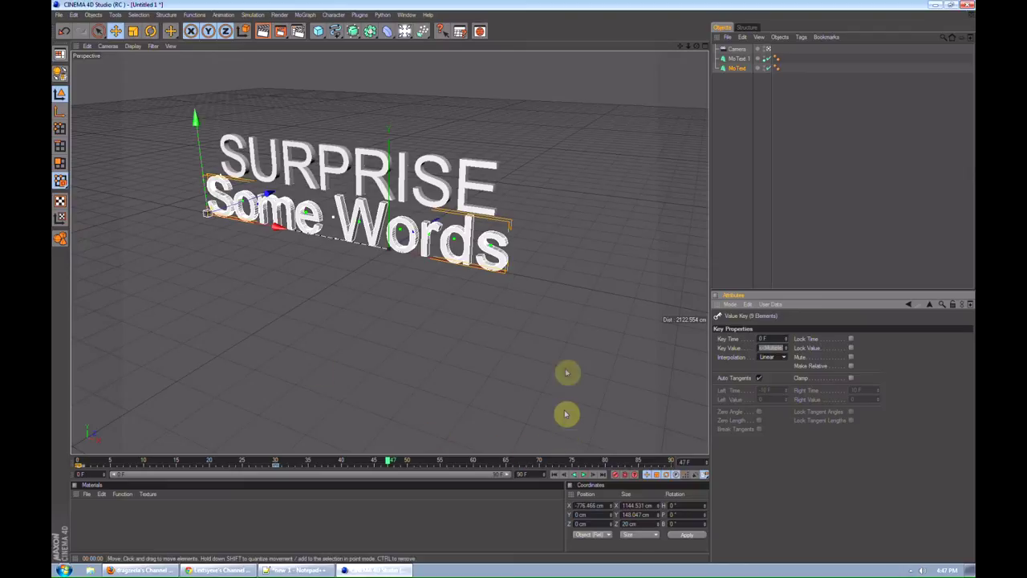
click(792, 222)
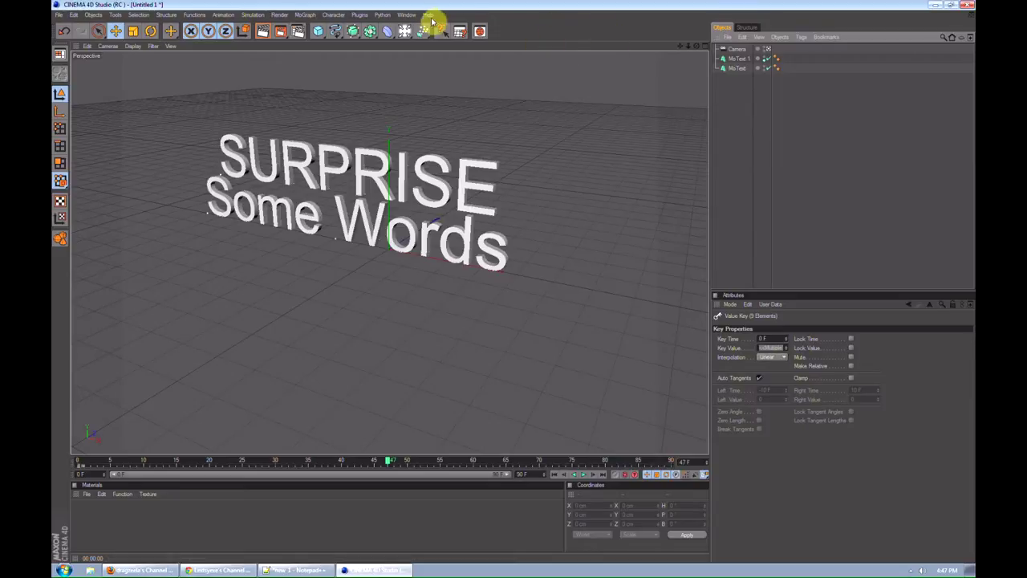
drag(390, 462, 55, 465)
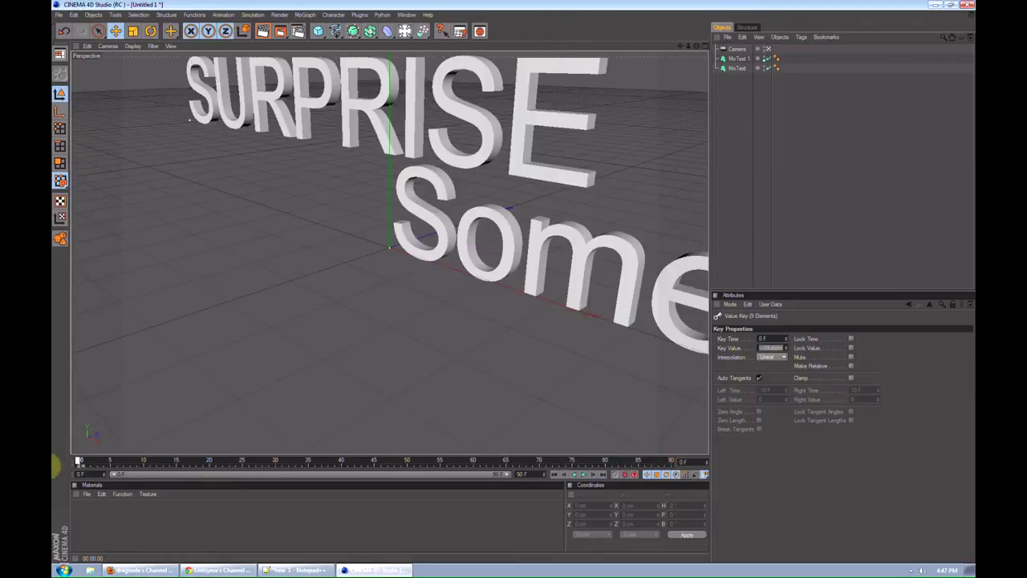
Open the Timeline, expand the Camera's tracks and add a special Sound track to the Camera.
click(406, 15)
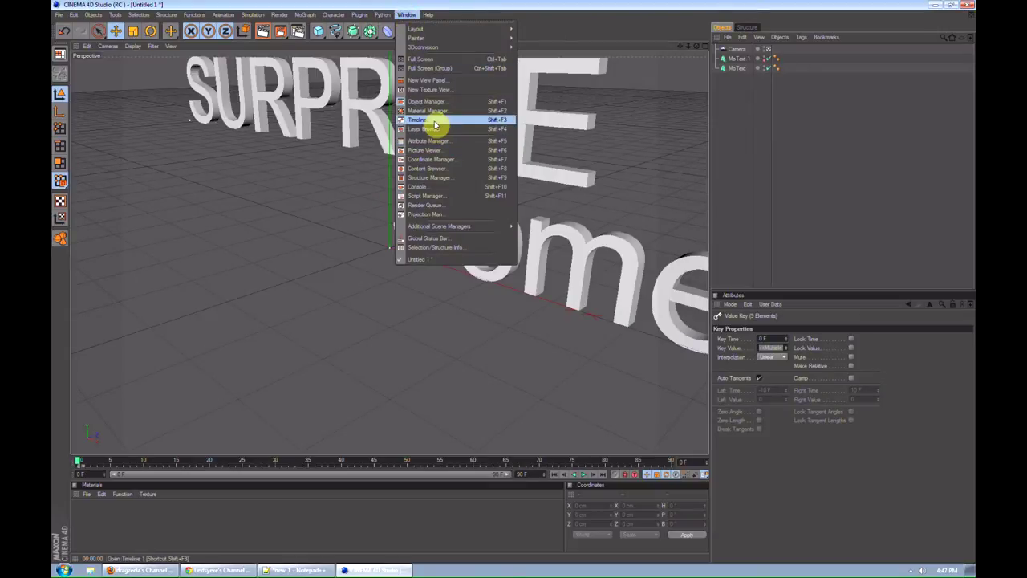
click(434, 124)
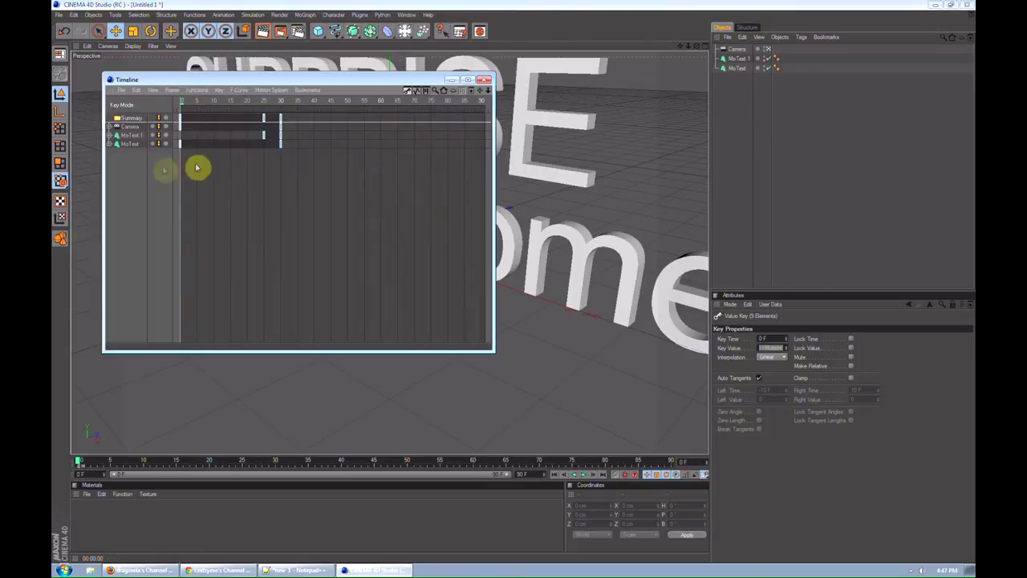
click(138, 121)
click(124, 129)
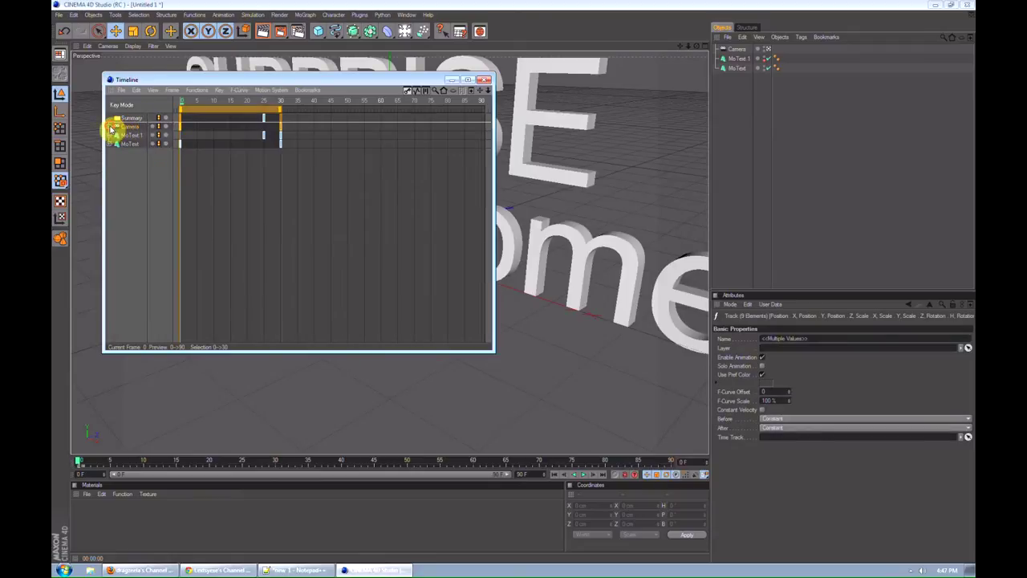
click(111, 128)
right_click(133, 127)
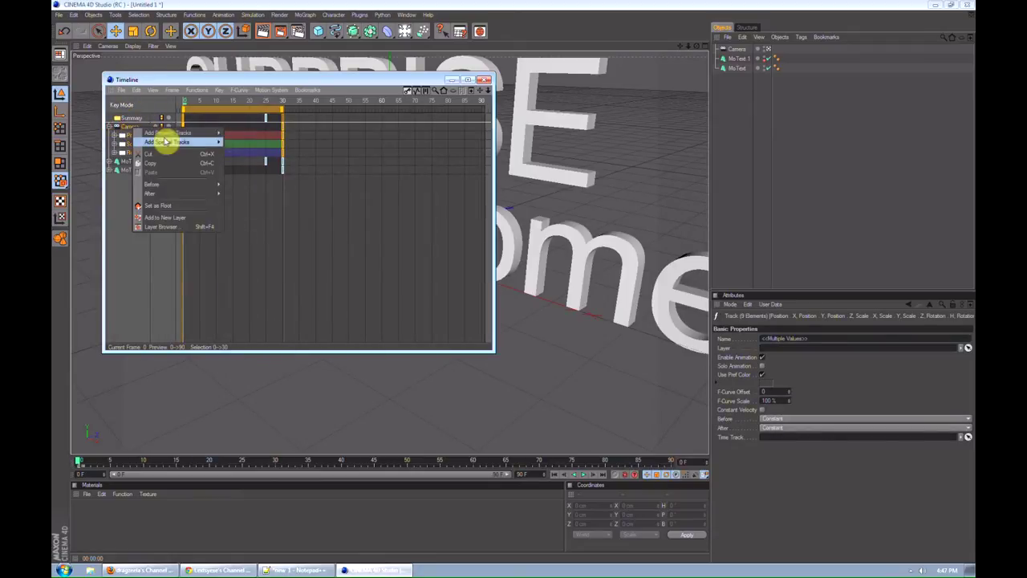
mouse_move(197, 142)
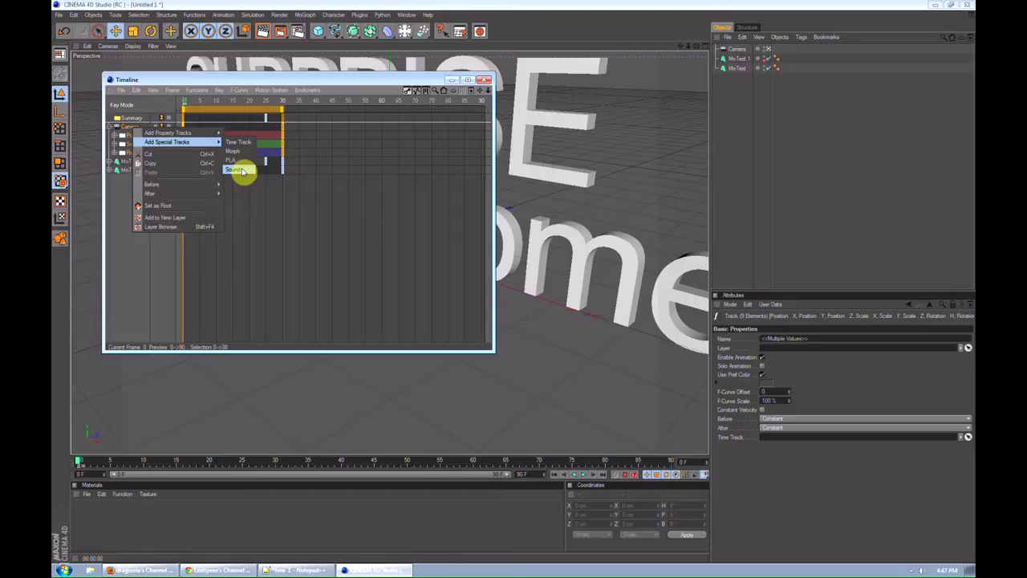
click(242, 171)
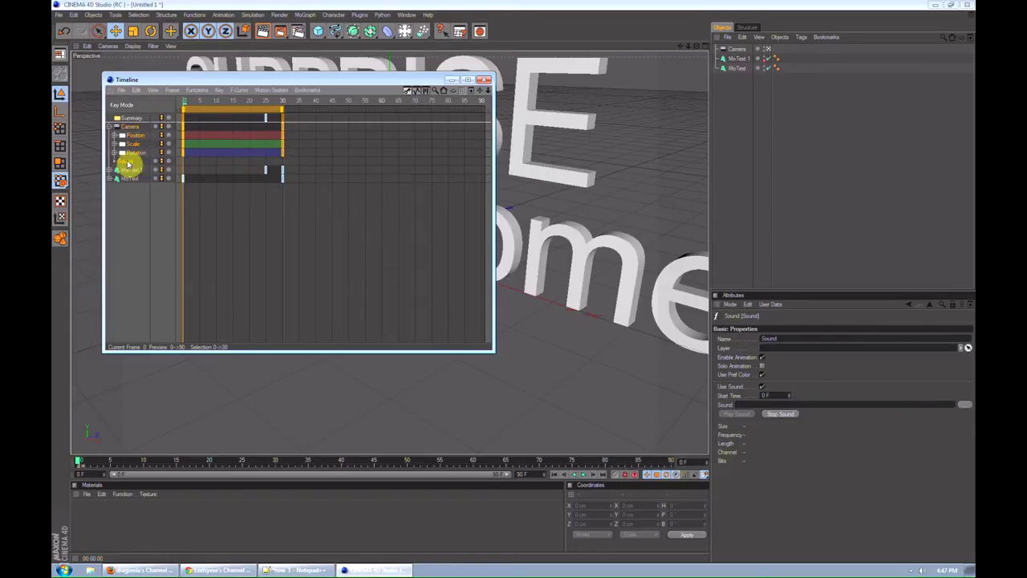
Load Pinkie's Brew Chiptune.wav from the Music library into the Camera's Sound track and close the Timeline.
click(127, 163)
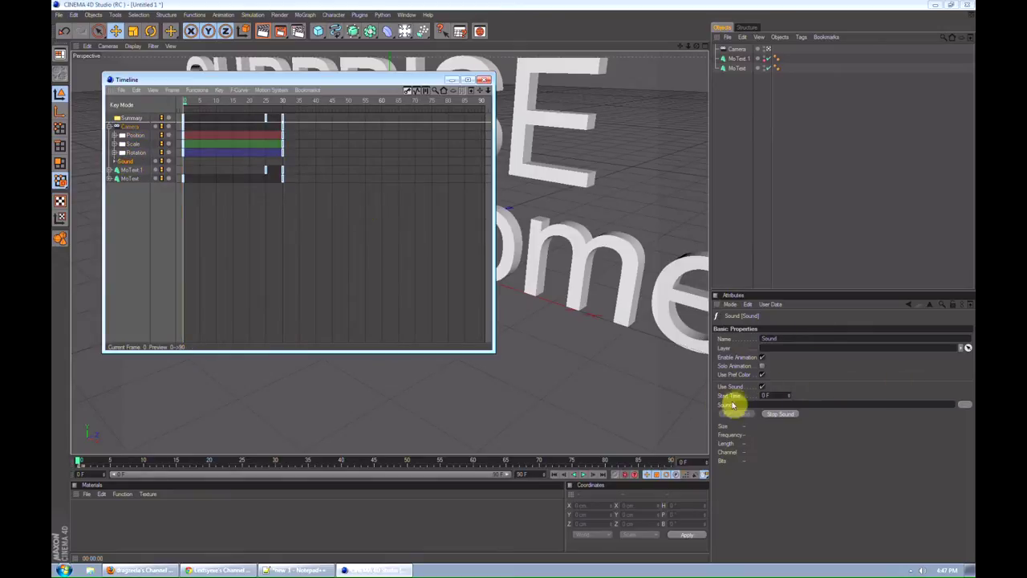
click(863, 405)
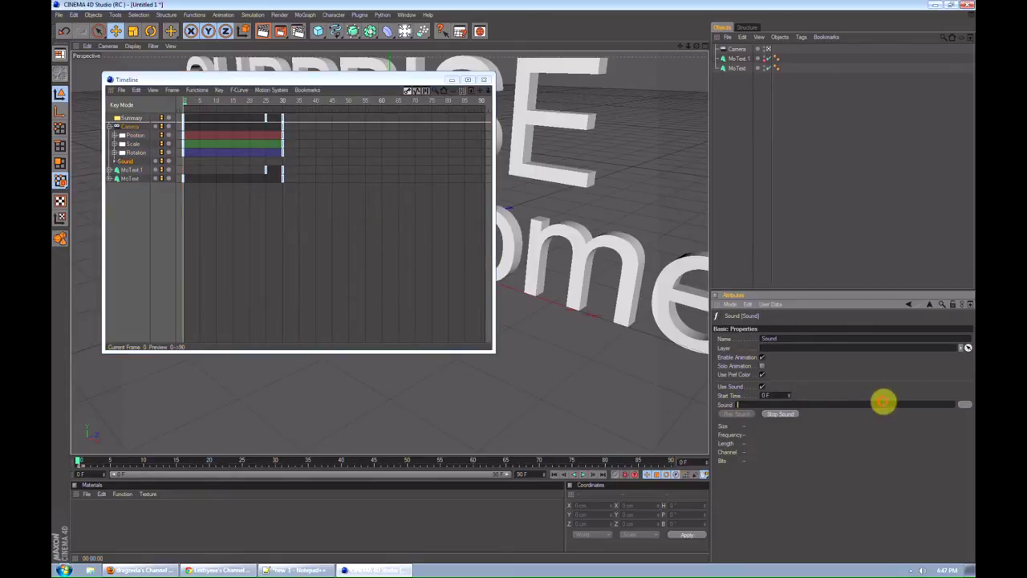
click(965, 408)
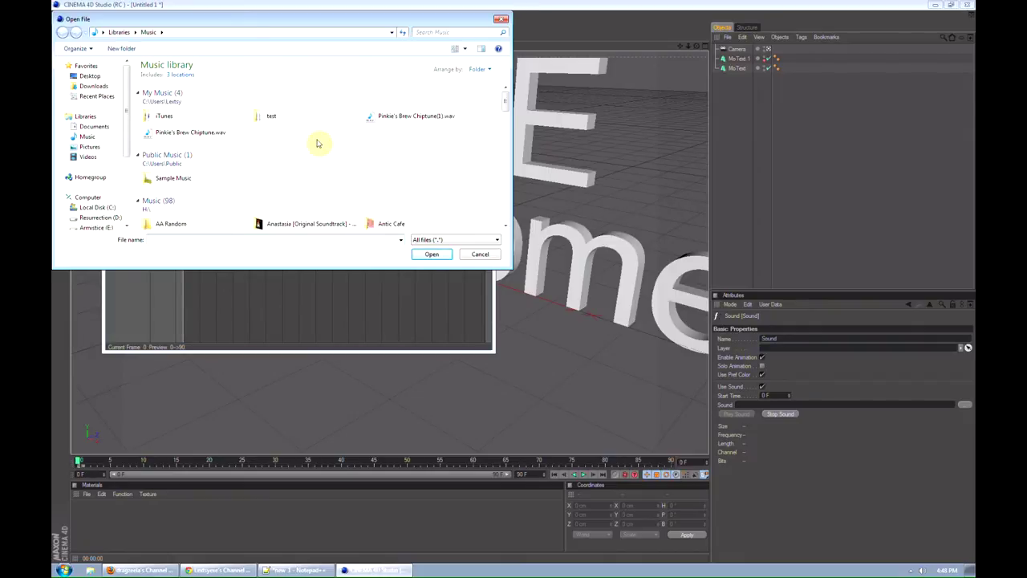
double_click(178, 134)
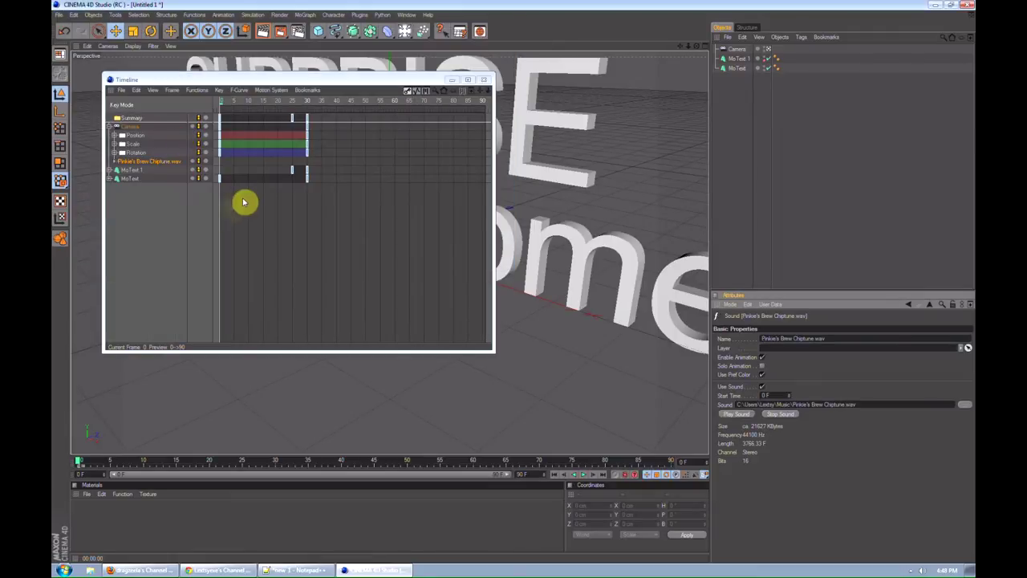
click(184, 228)
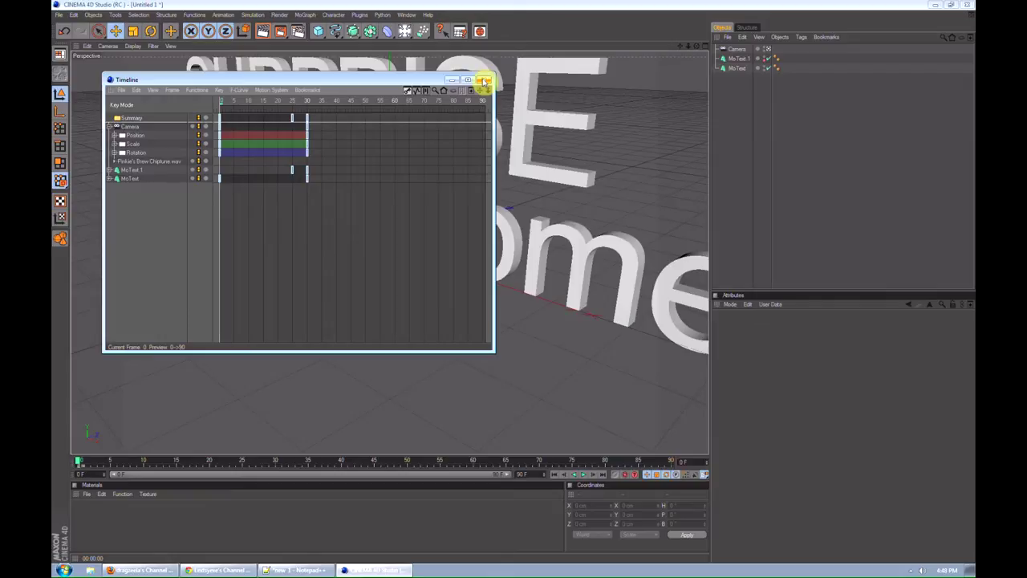
click(484, 79)
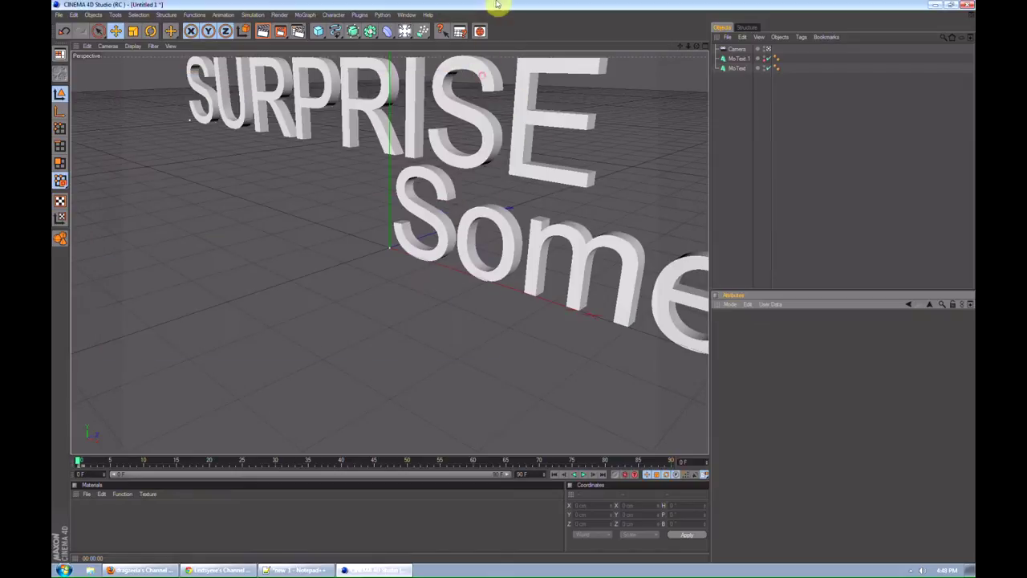
Play the animation with its sound track from the start, then return to frame 0.
click(585, 474)
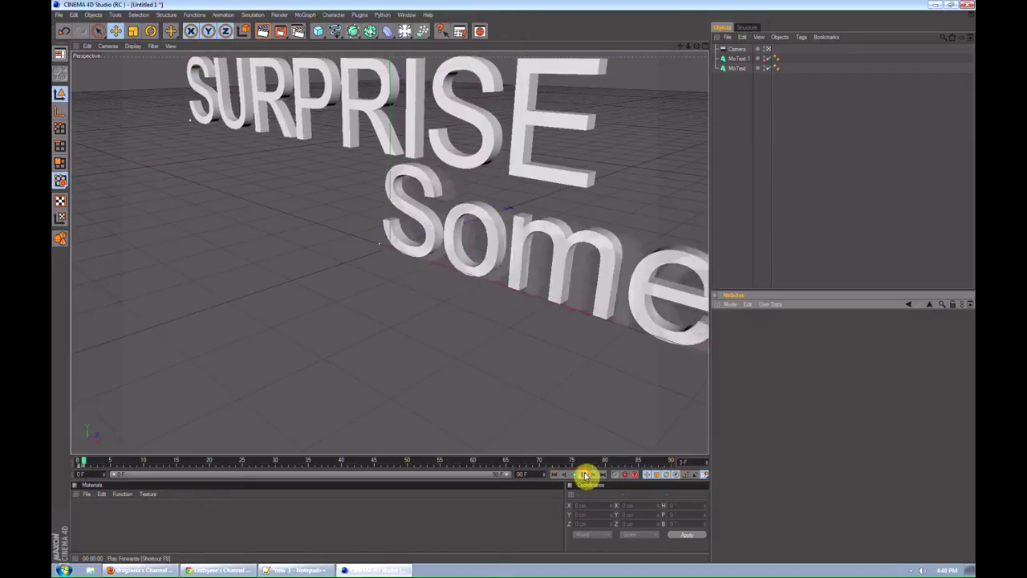
click(586, 474)
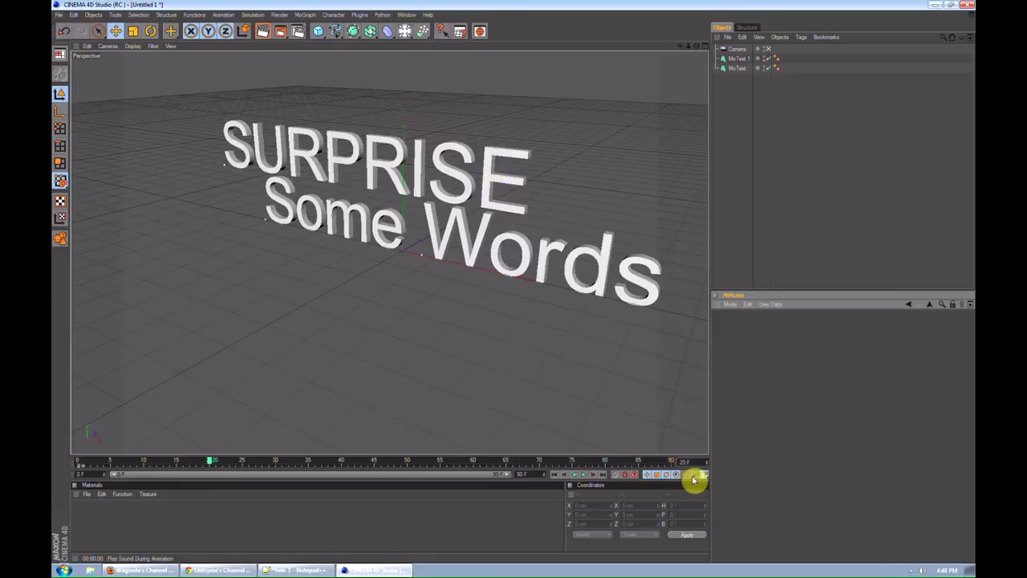
click(555, 475)
click(585, 475)
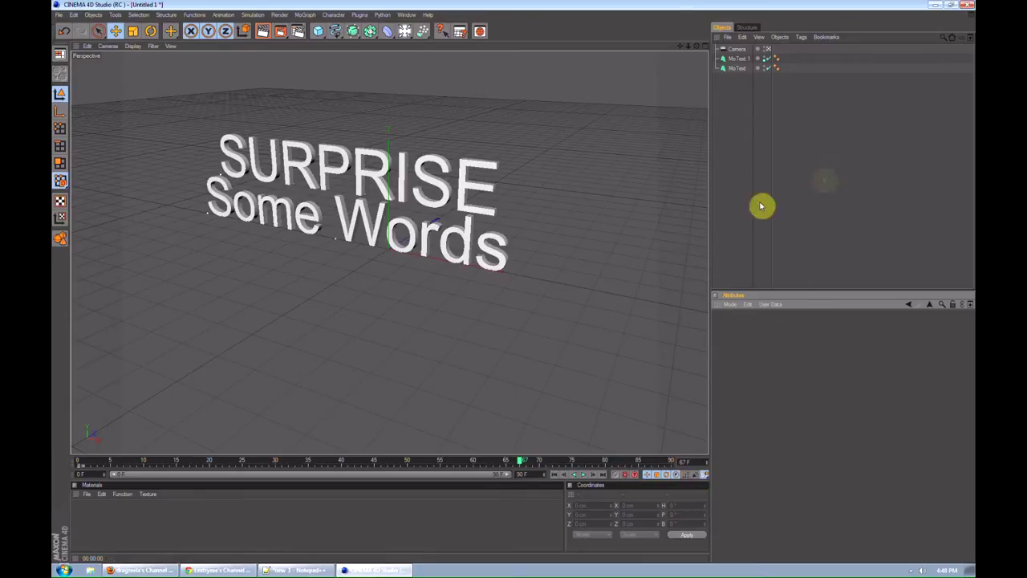
click(554, 476)
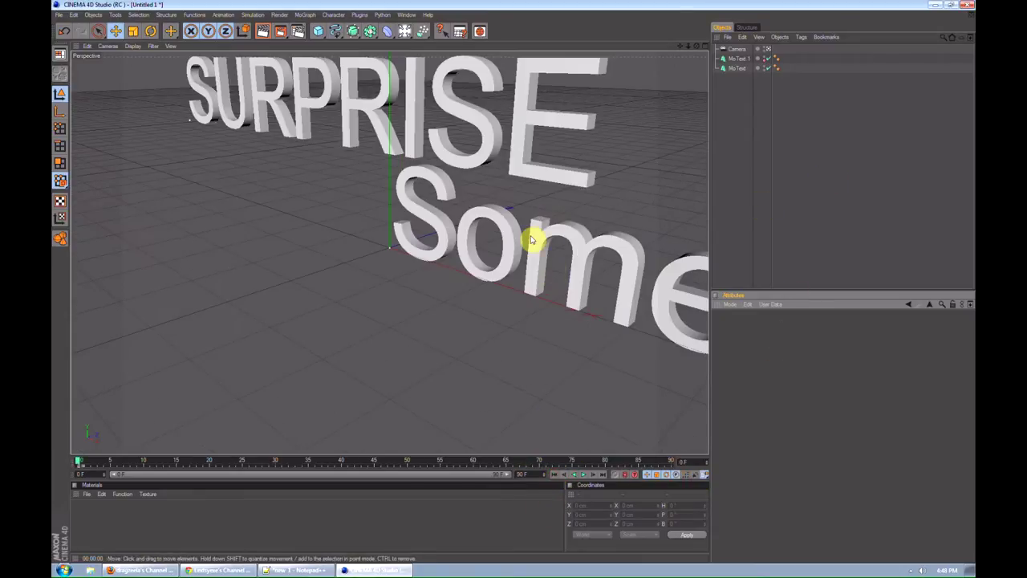
click(821, 168)
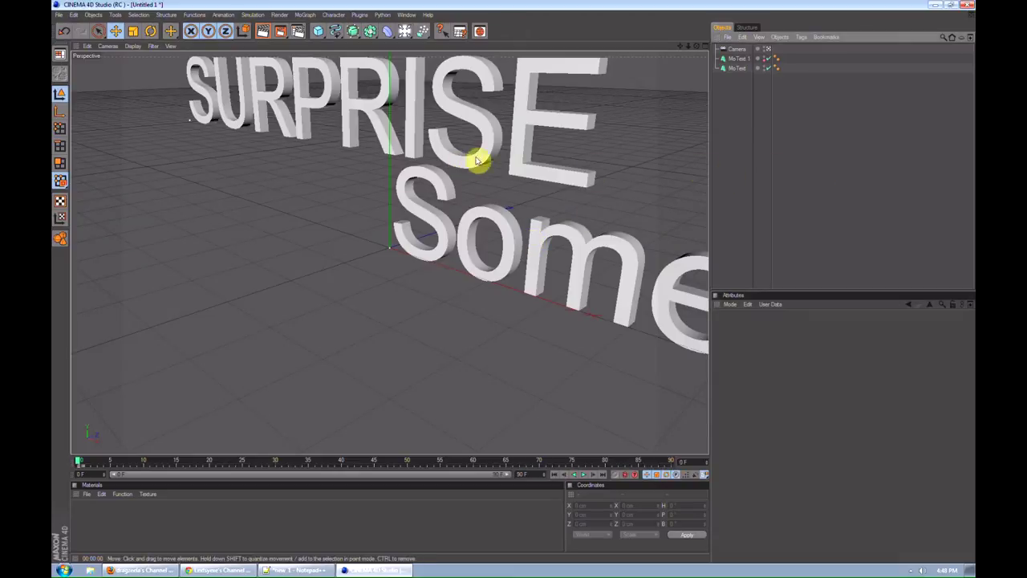
Select the SURPRISE text's render visibility keyframes at frames 25 and 30, then play the animation from the start.
click(738, 61)
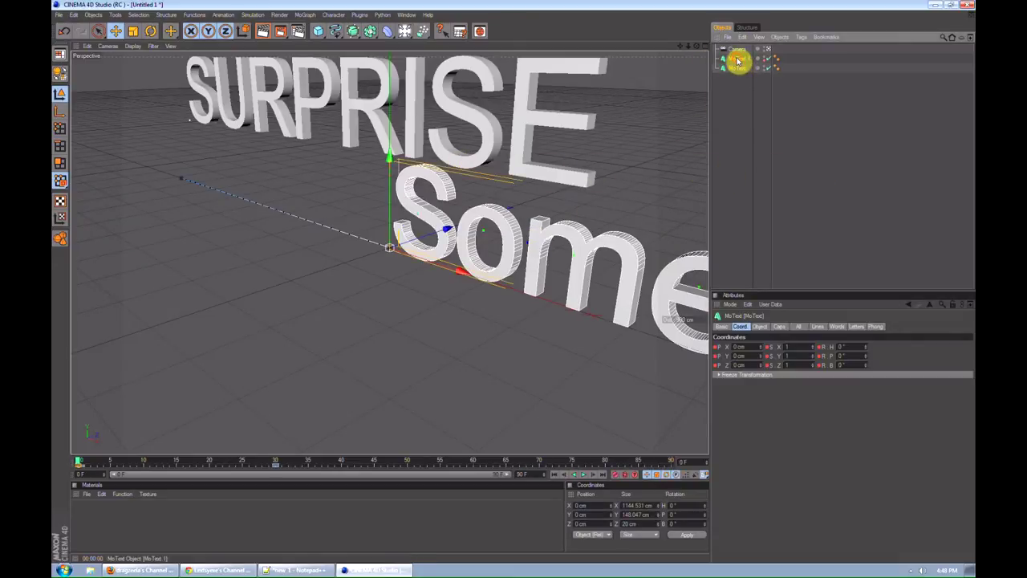
click(738, 60)
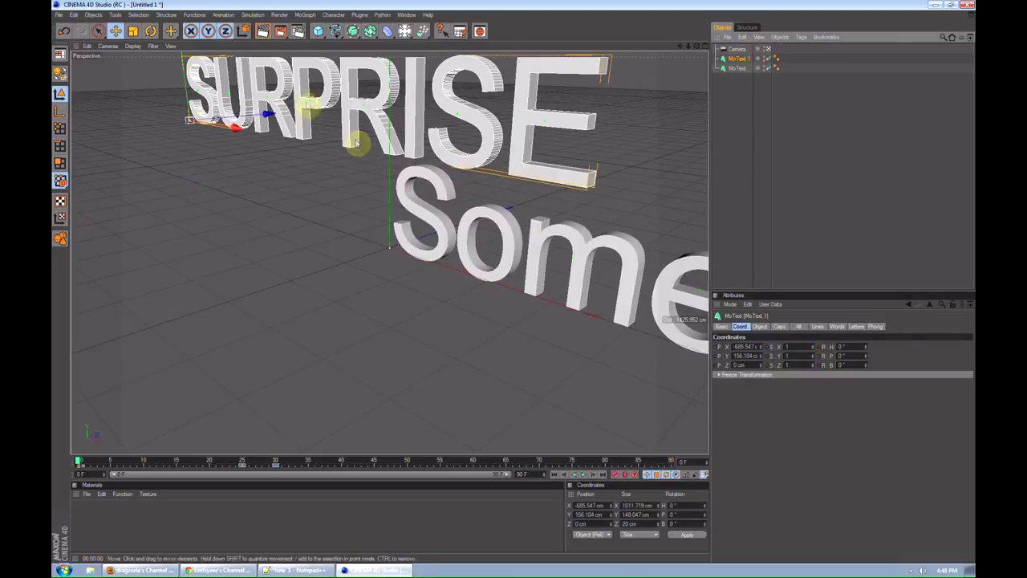
click(240, 463)
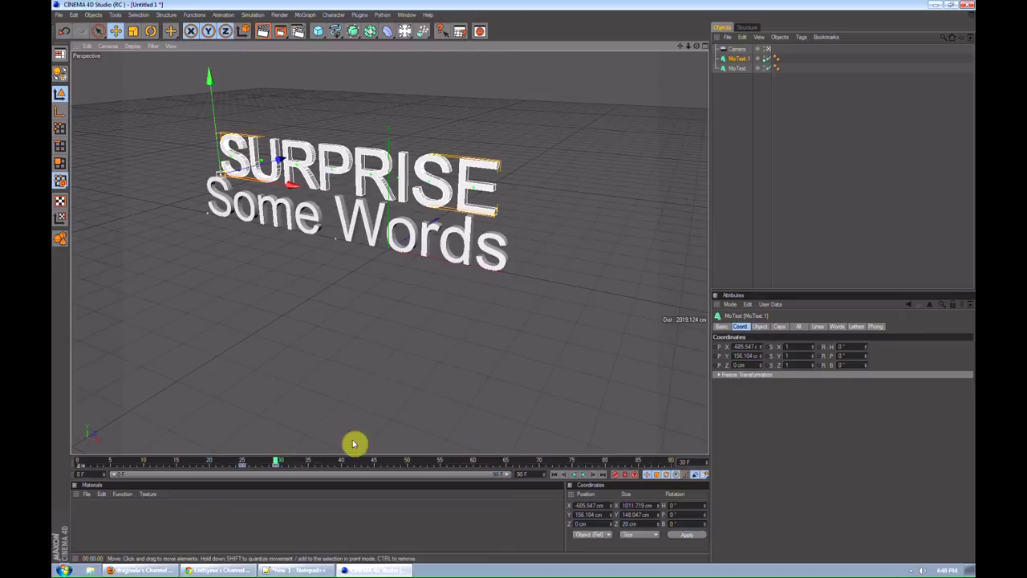
mouse_move(293, 471)
mouse_down()
mouse_move(238, 470)
mouse_move(304, 467)
mouse_up()
click(554, 474)
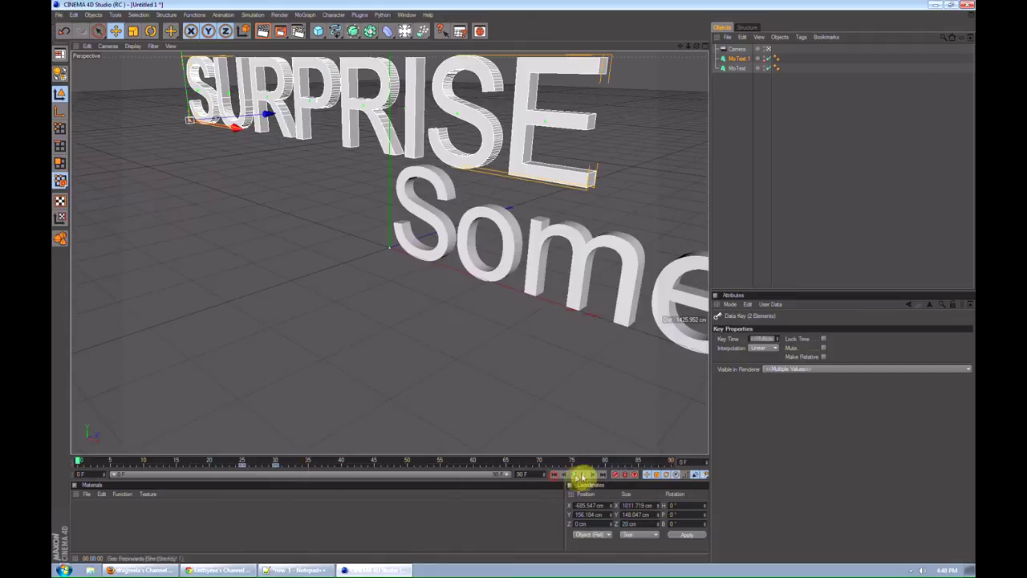
click(586, 474)
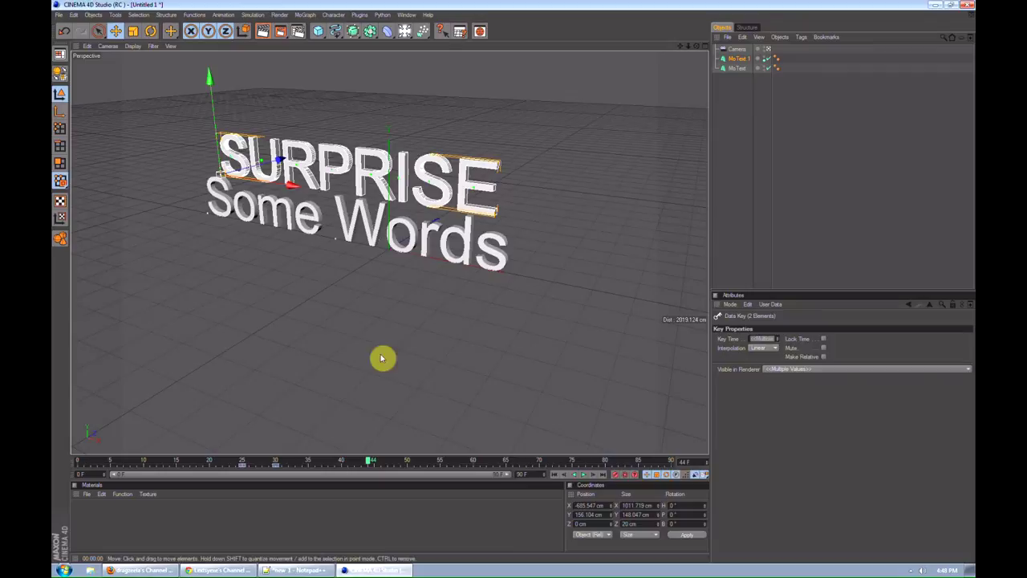
Move to frame 30 and make a full-render AVI preview of frames 0 to 60 at image size 320.
click(554, 475)
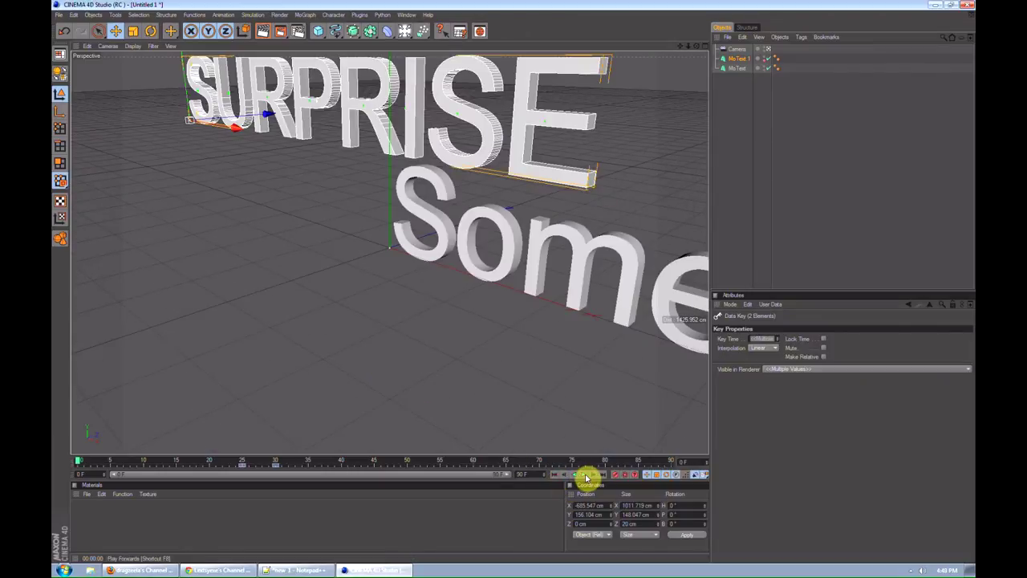
click(268, 462)
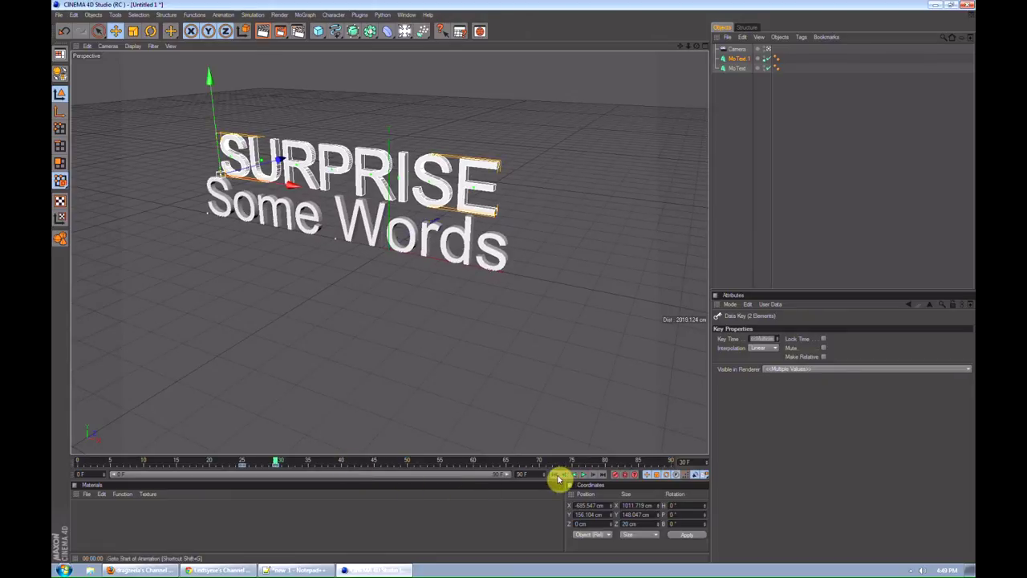
key(alt+b)
click(510, 471)
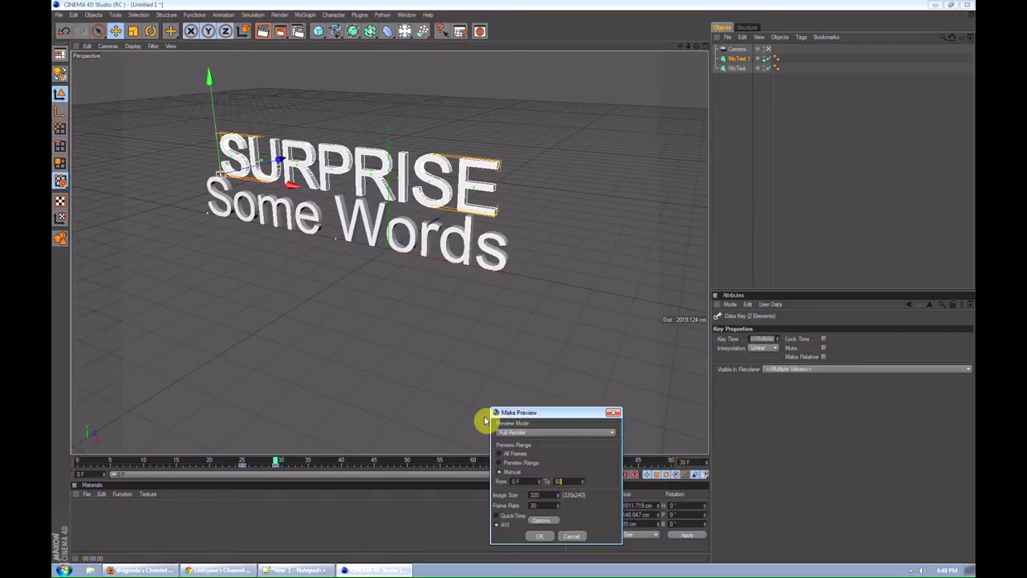
key(Return)
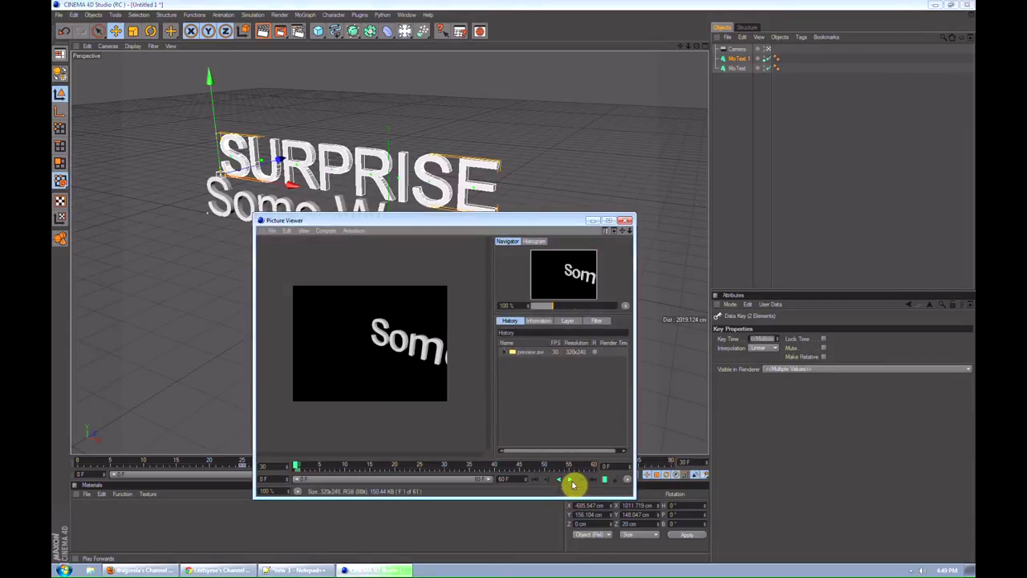
Play the rendered preview in the Picture Viewer, stop it and close the viewer.
click(572, 483)
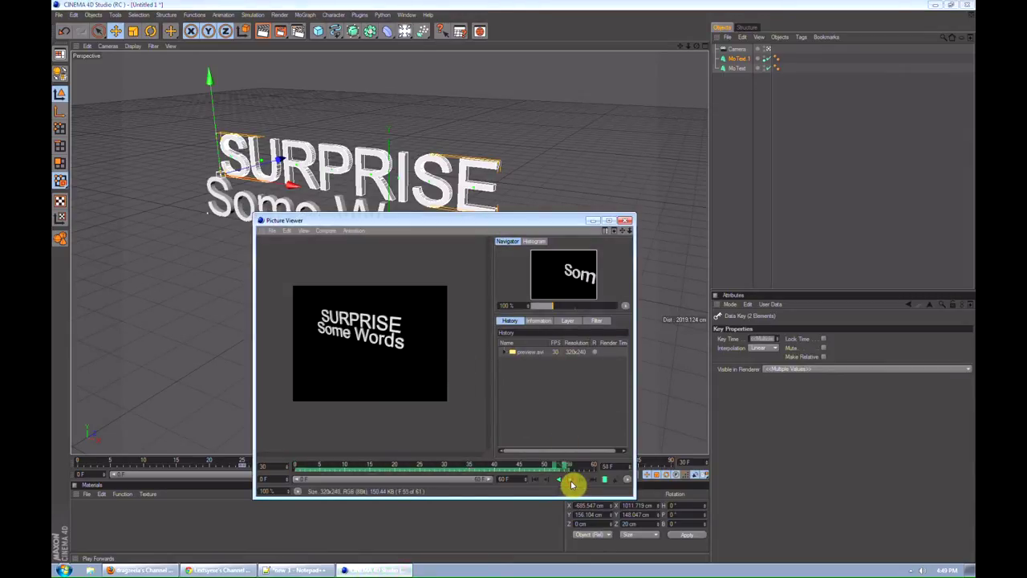
click(573, 482)
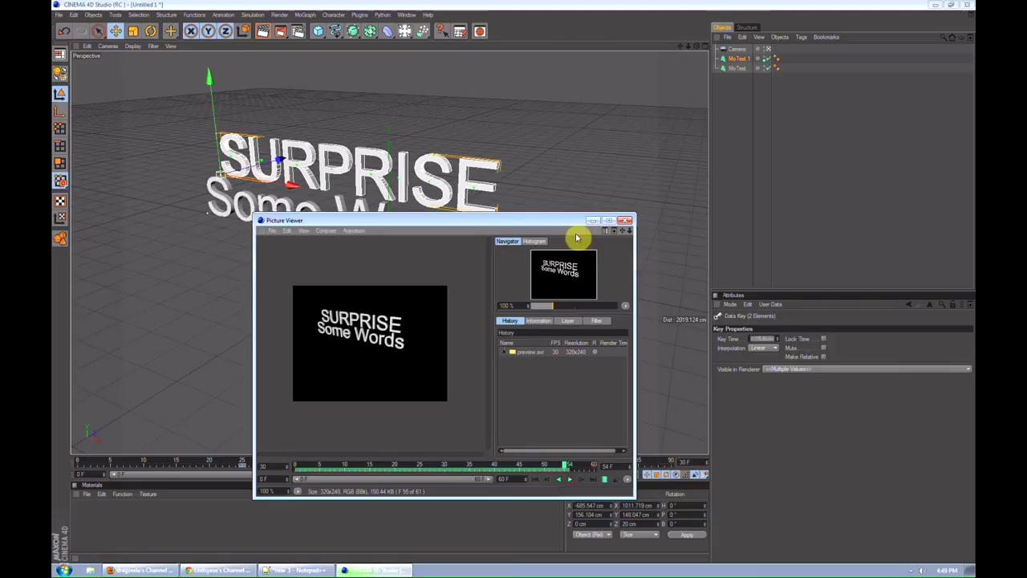
click(625, 222)
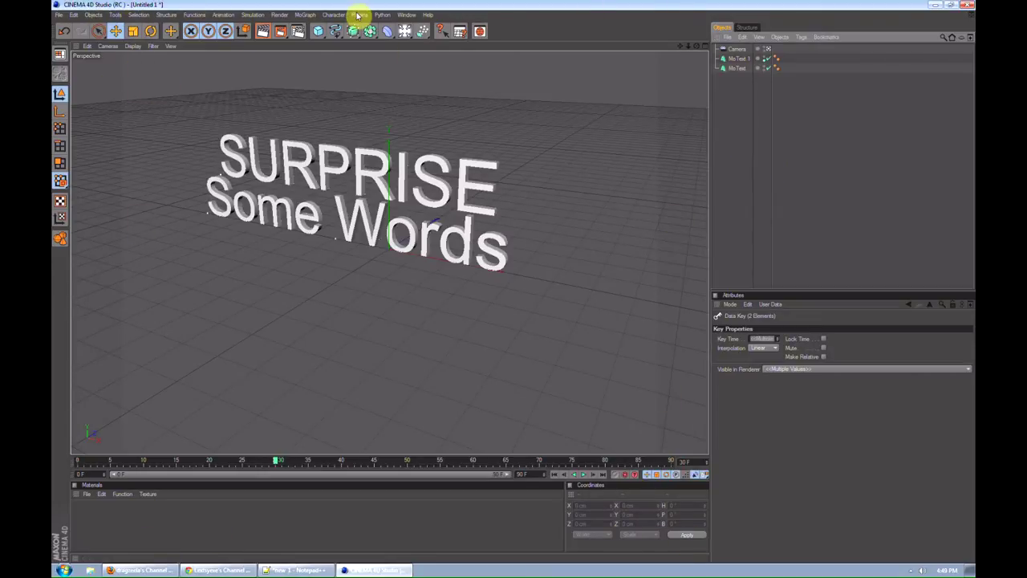
Set the render output to 1920 x 1080 pixels with locked ratio and HDTV (16:9) film aspect.
click(277, 15)
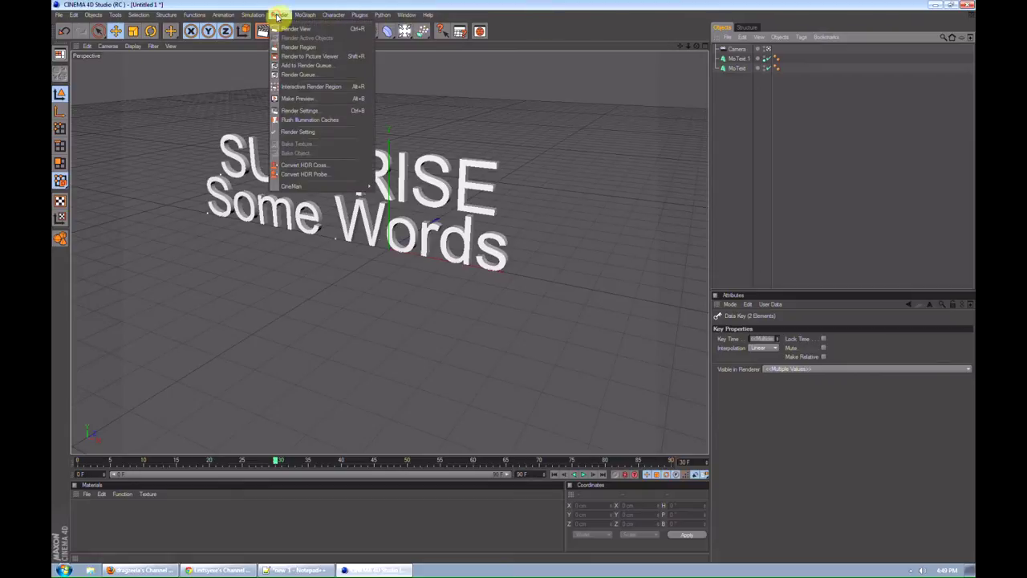
click(335, 111)
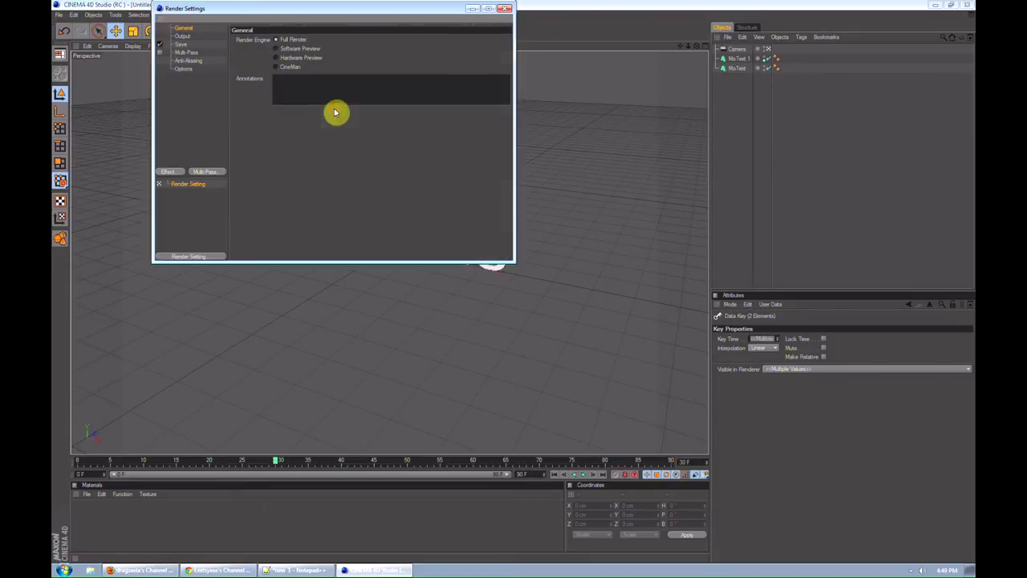
click(183, 37)
double_click(289, 50)
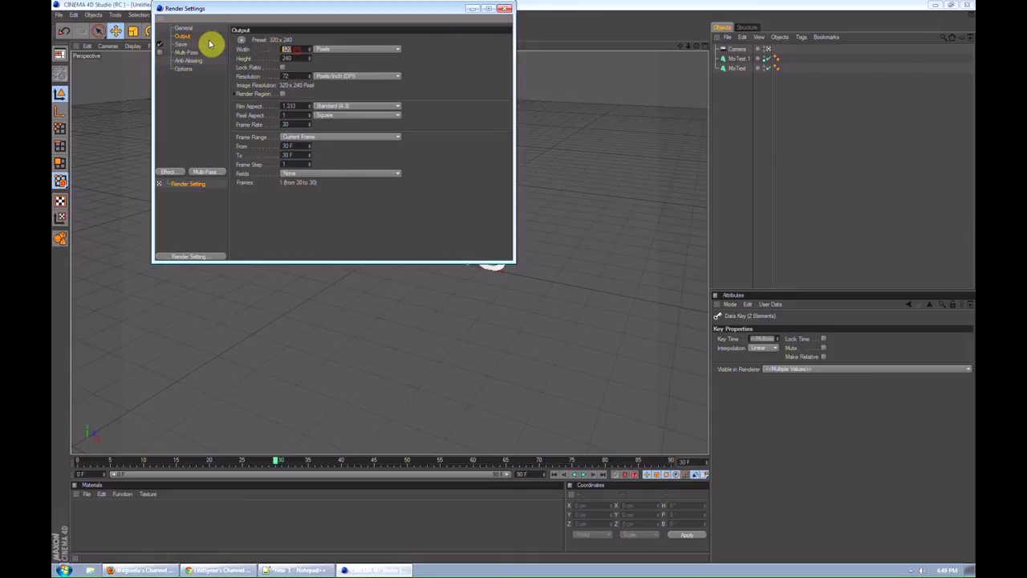
text(1920)
key(Tab)
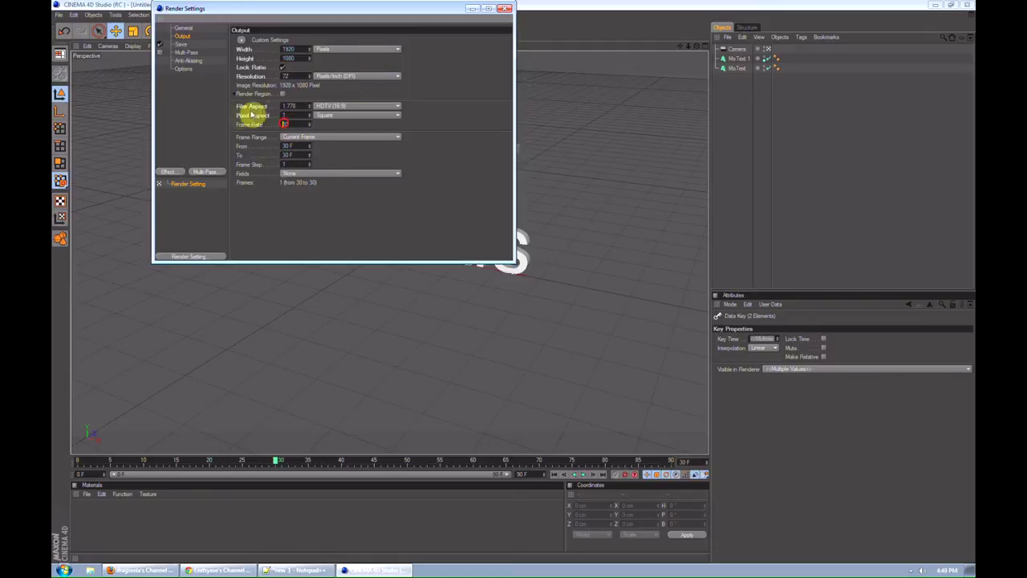
double_click(286, 124)
click(289, 115)
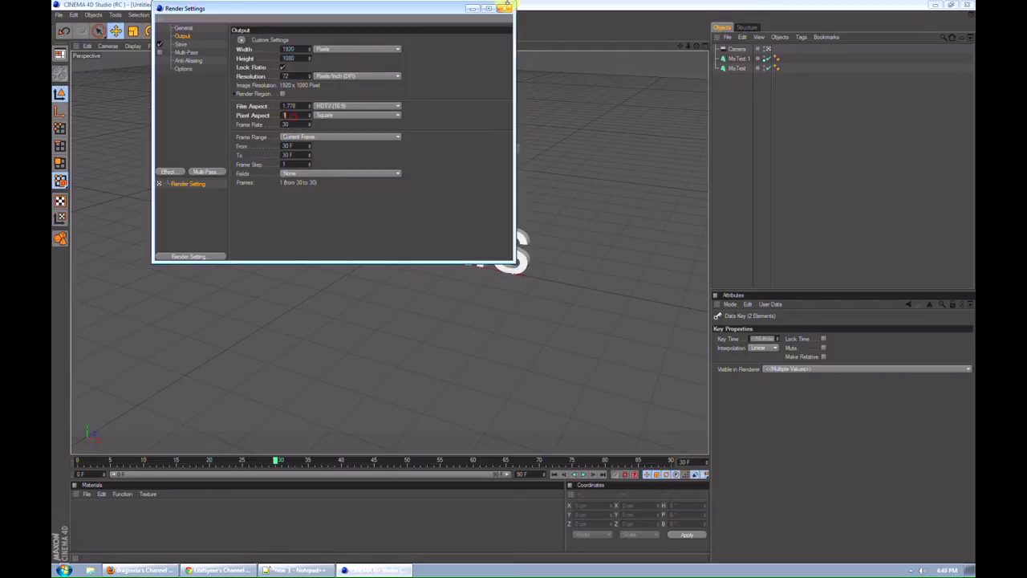
click(505, 10)
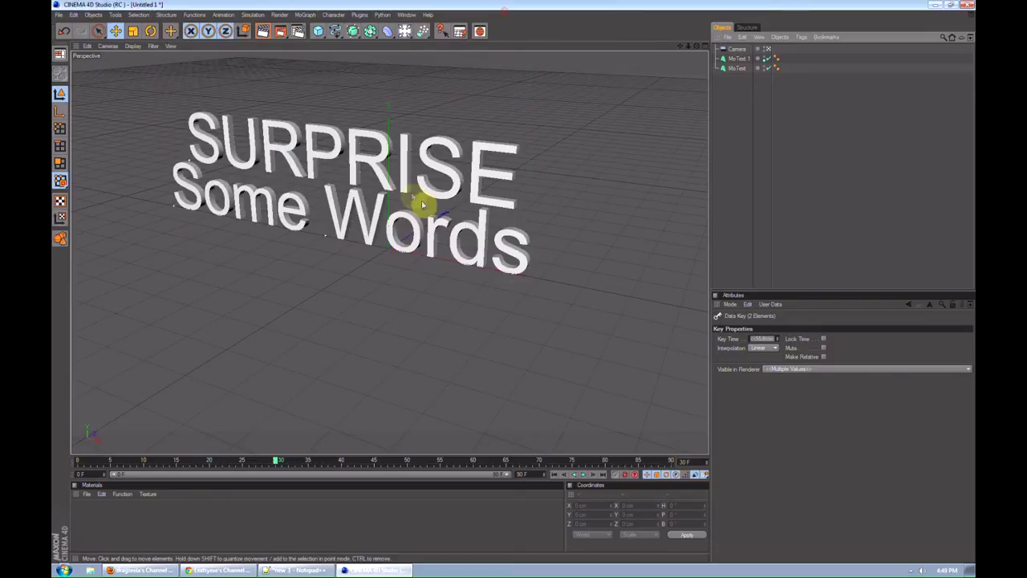
Play the animation from the start in the perspective view.
click(557, 475)
click(584, 475)
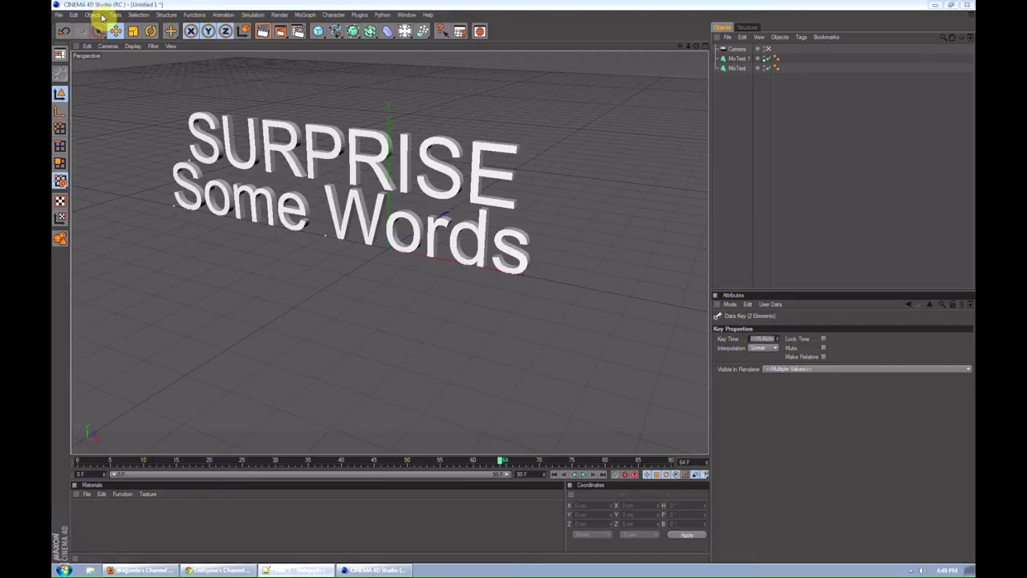
Add a Floor object to the scene and deselect it.
click(95, 15)
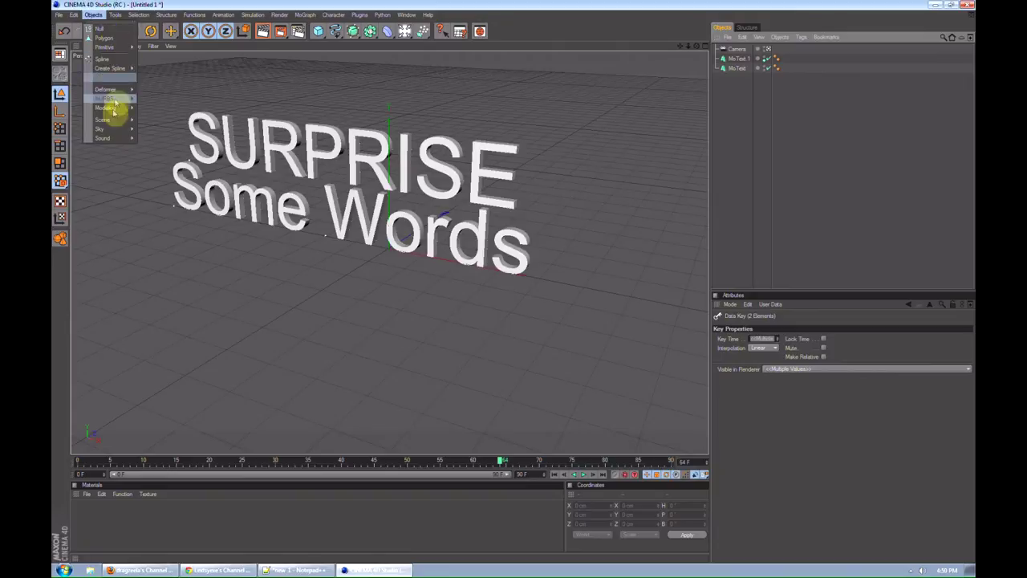
mouse_move(112, 120)
click(179, 211)
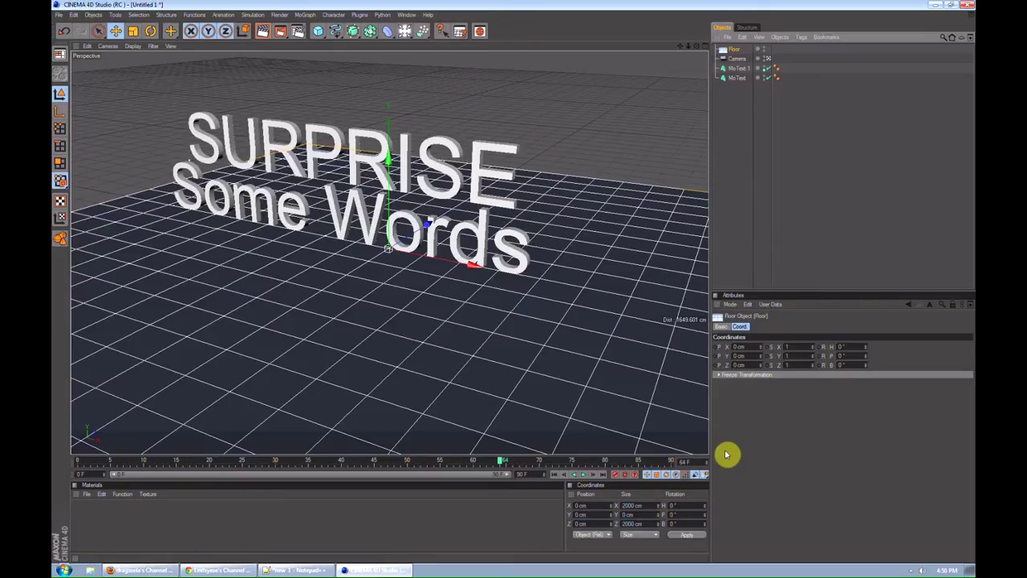
click(821, 191)
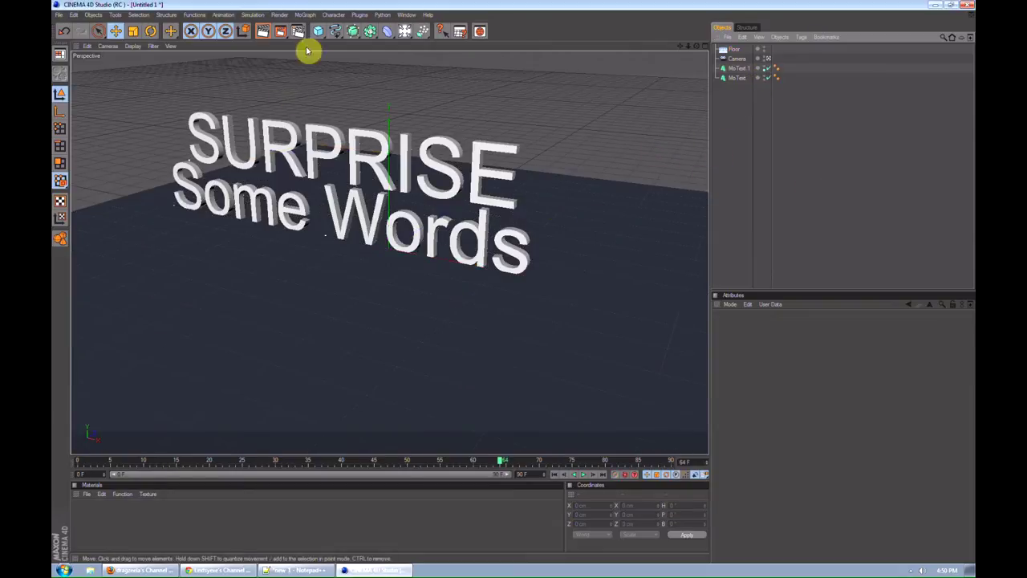
Add a third MoText object, lower it beneath the floor to about Y -219 cm, and record a keyframe at frame 35.
click(305, 14)
click(323, 112)
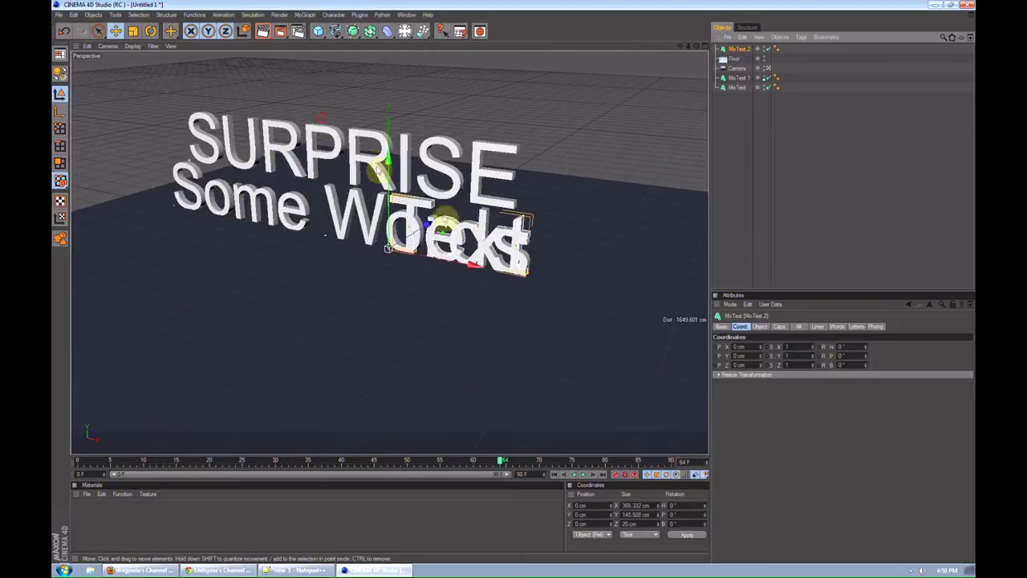
drag(376, 181, 389, 202)
click(311, 460)
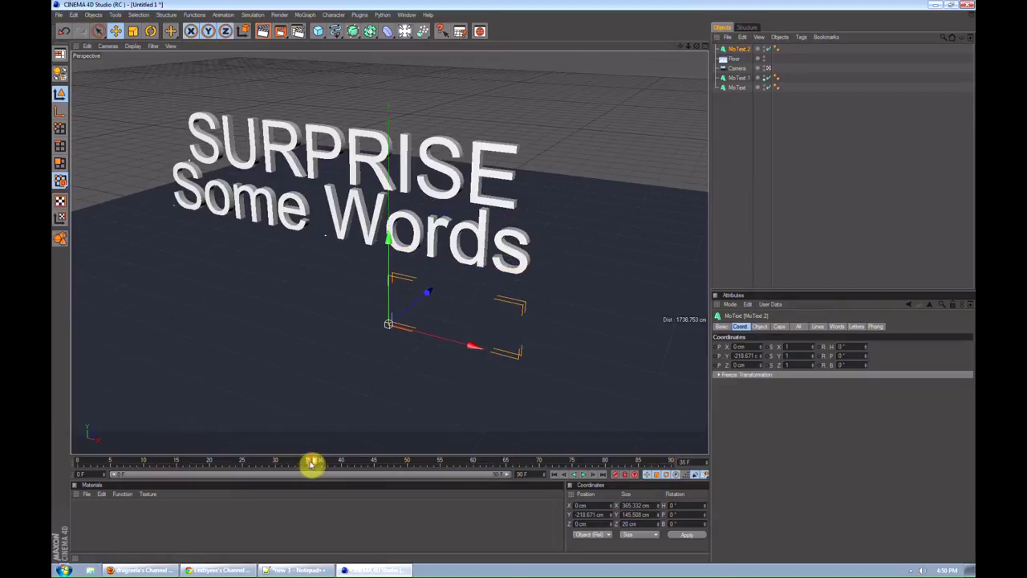
click(615, 475)
At frame 45, move the new text above the floor to about X 330 cm, Y 44.5 cm and record a keyframe.
click(374, 462)
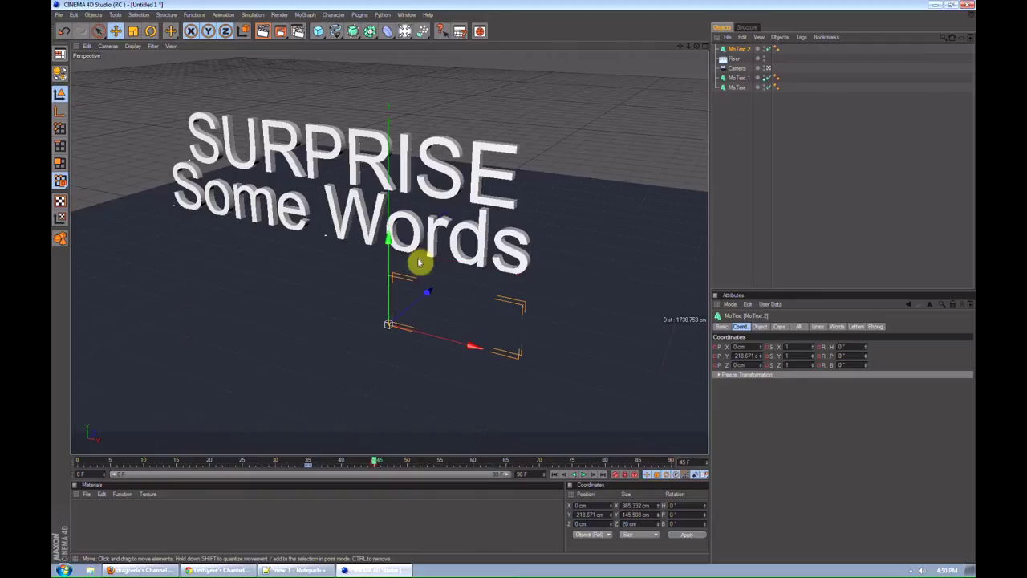
drag(418, 262, 401, 275)
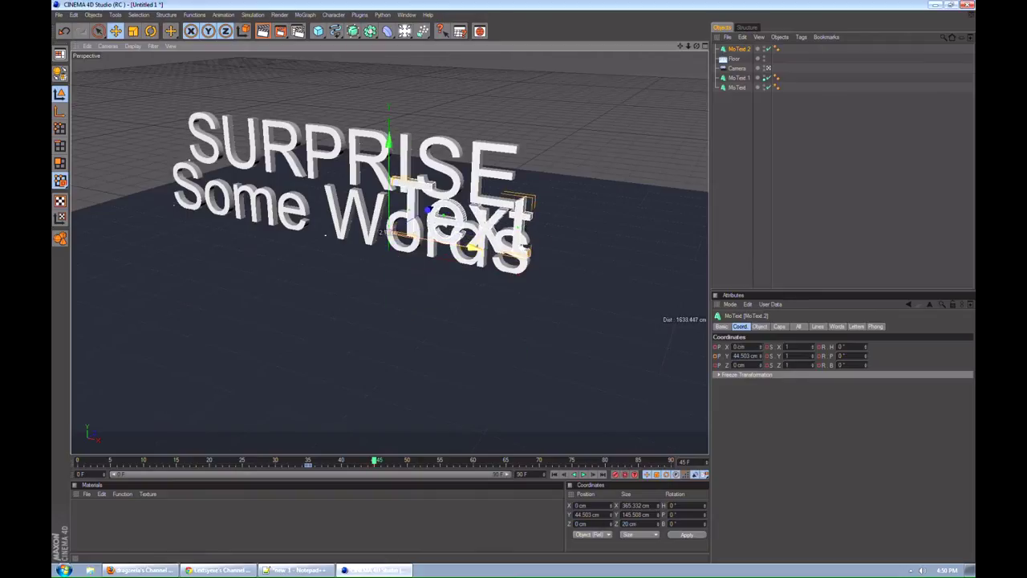
drag(472, 248, 610, 273)
click(748, 48)
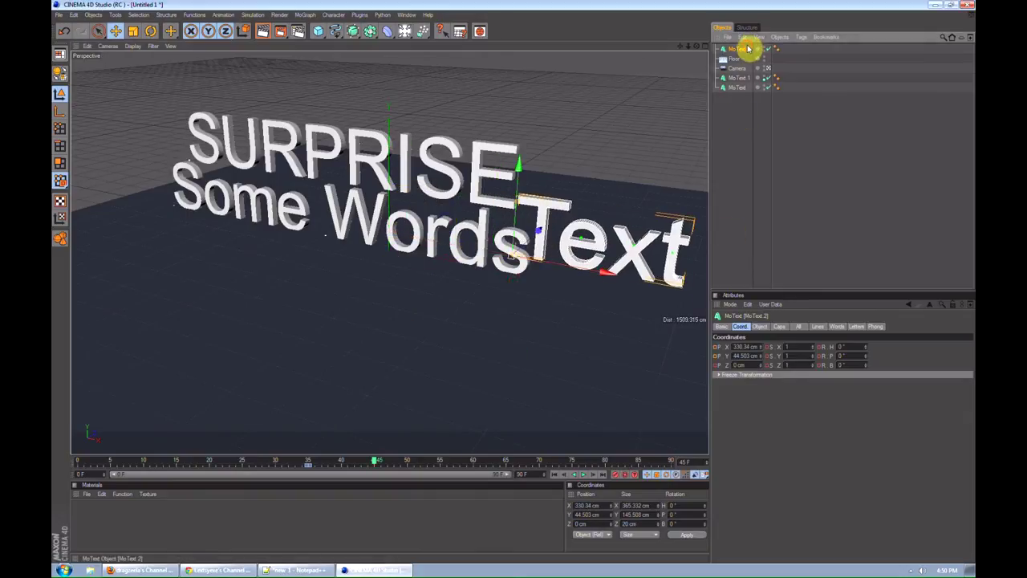
Play the animation from the start, then render the perspective view at frame 60.
click(555, 475)
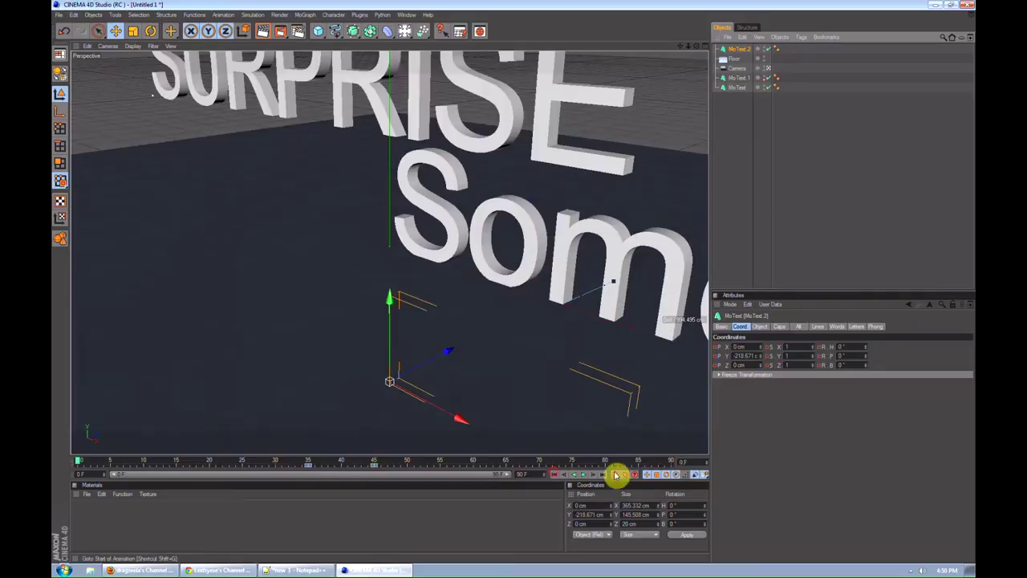
click(586, 475)
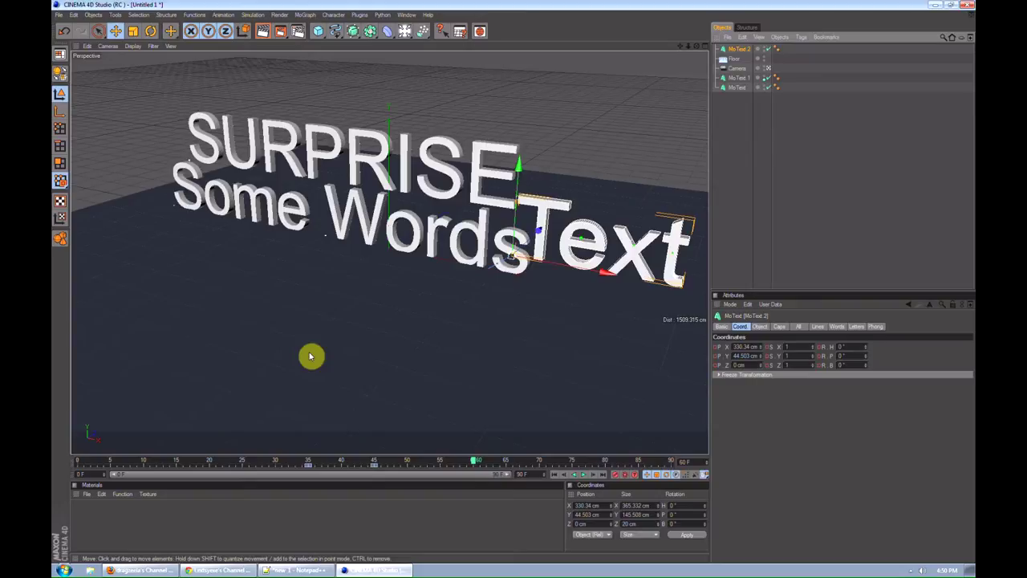
key(ctrl+r)
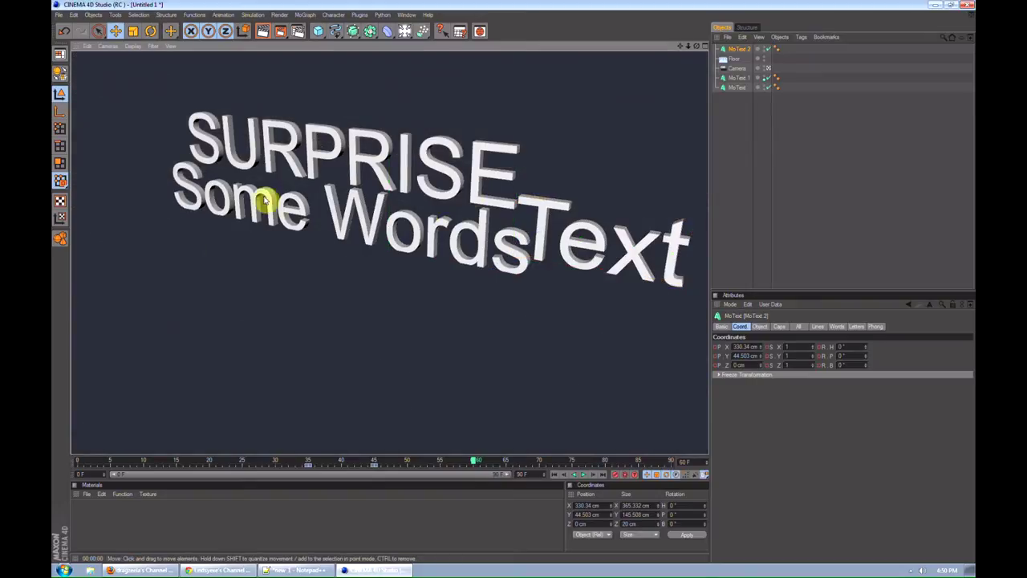
Create a new material and select it for editing.
click(89, 496)
click(101, 382)
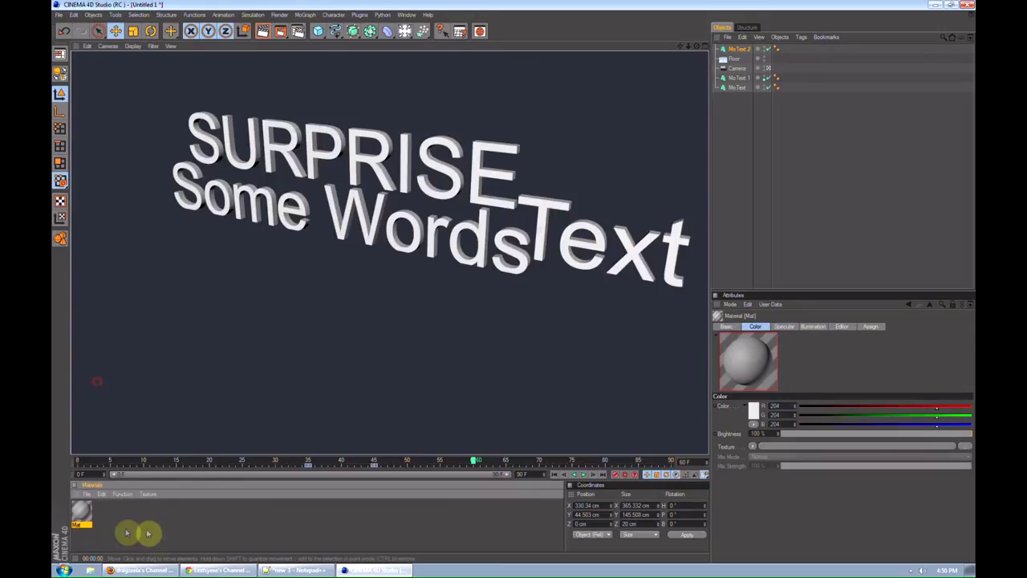
key(Delete)
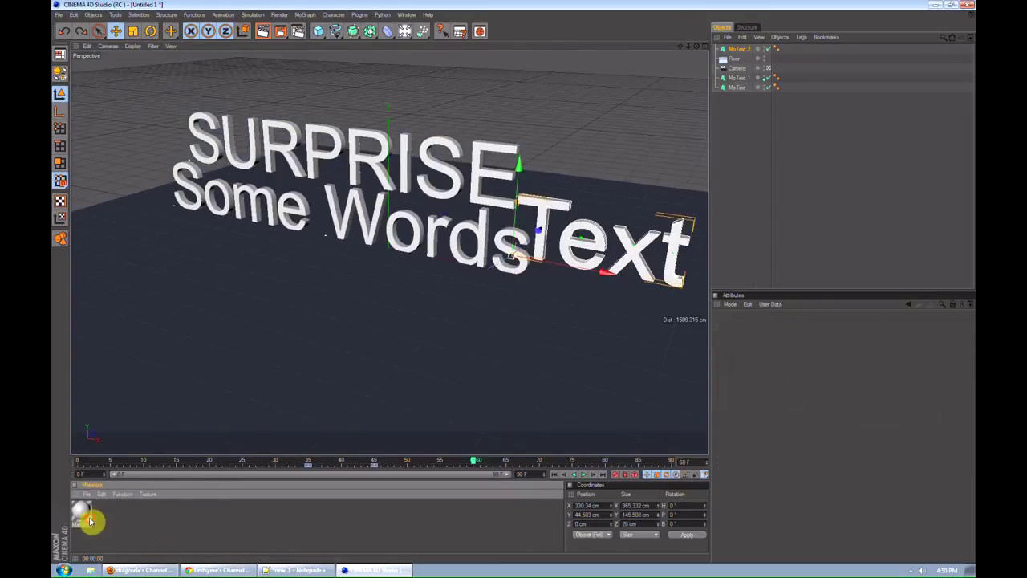
click(81, 511)
click(761, 414)
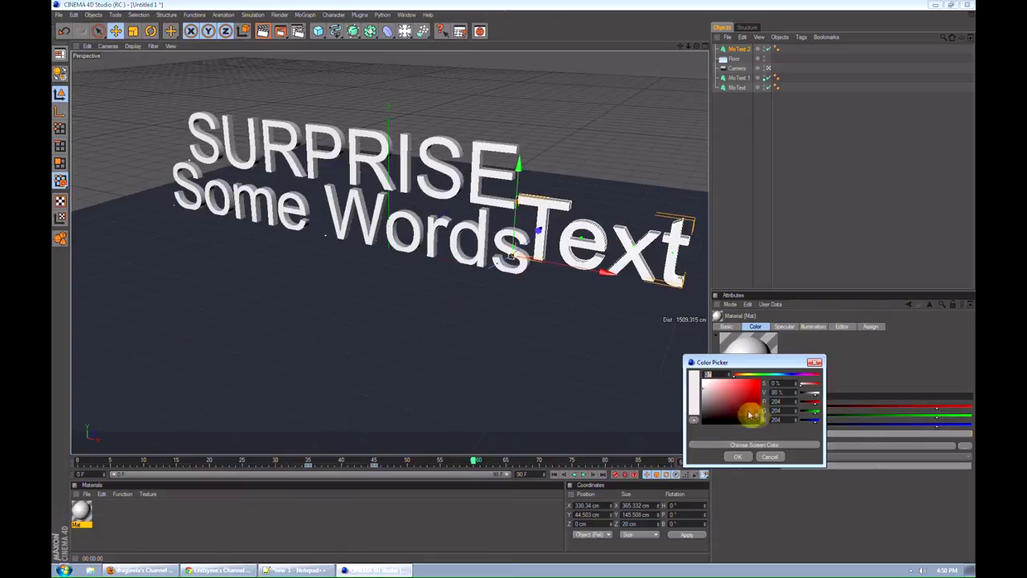
click(777, 454)
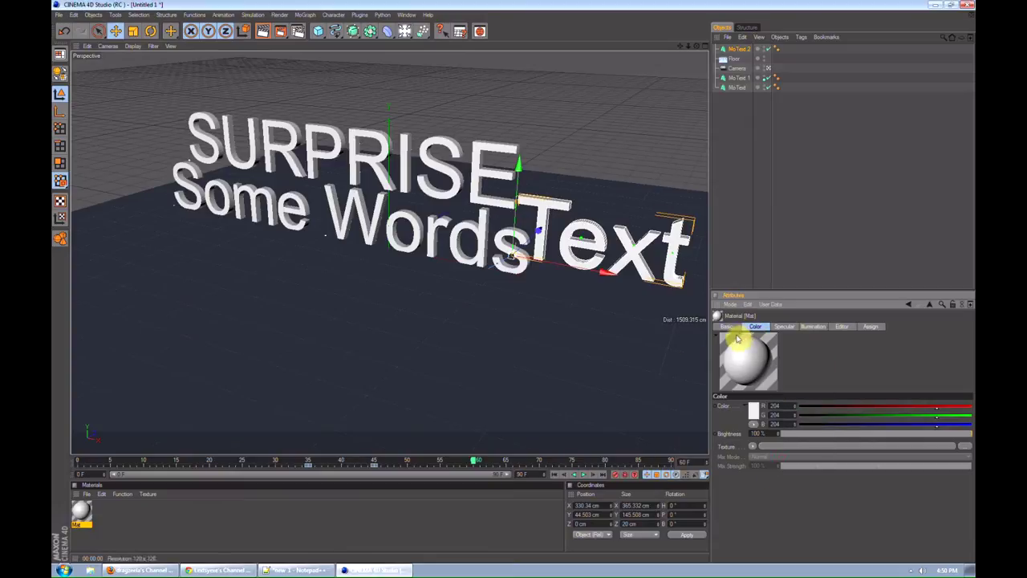
click(730, 327)
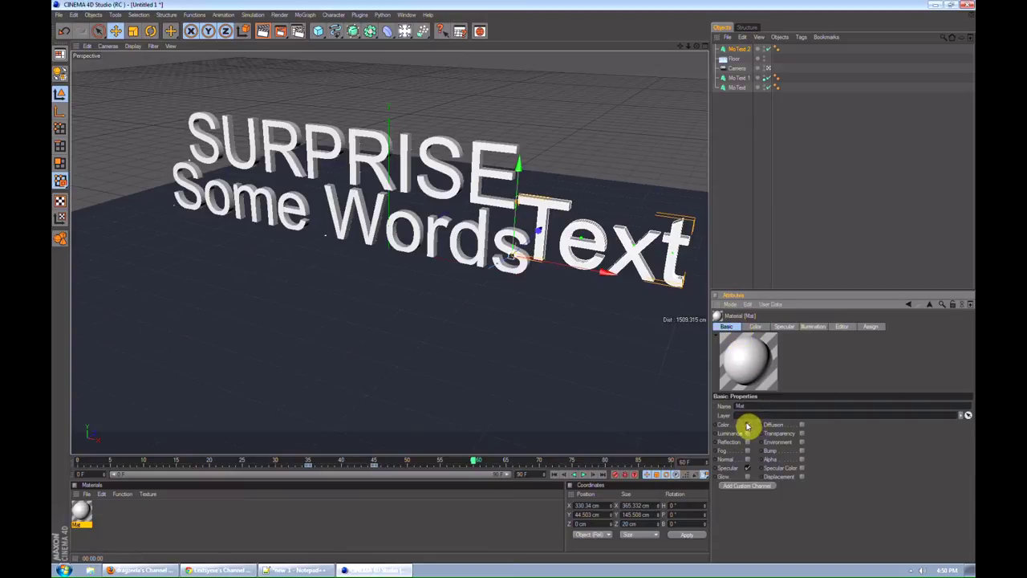
Set the new material's color to black (RGB 0, 0, 0) and apply it to the floor.
click(756, 326)
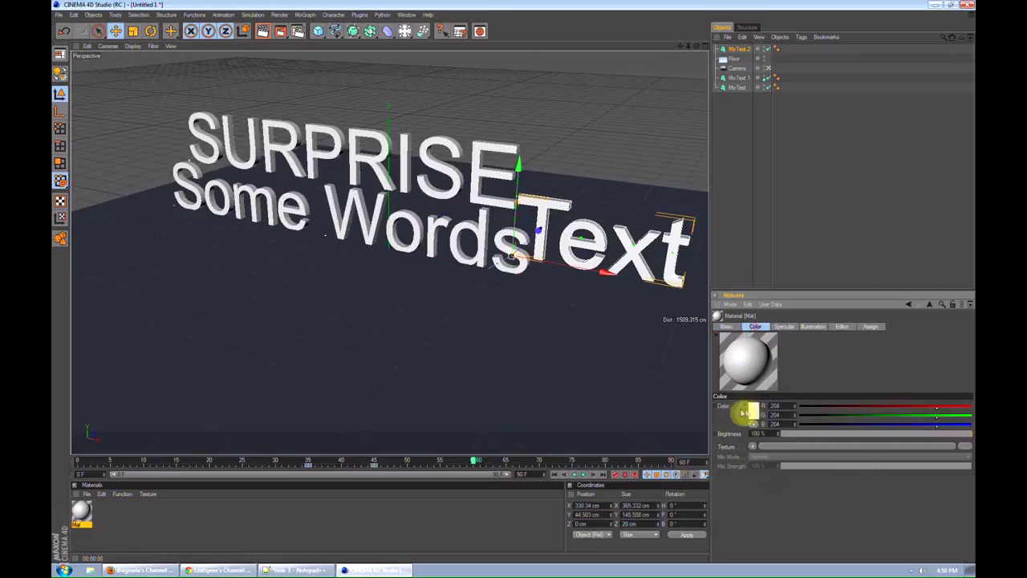
click(746, 414)
click(764, 455)
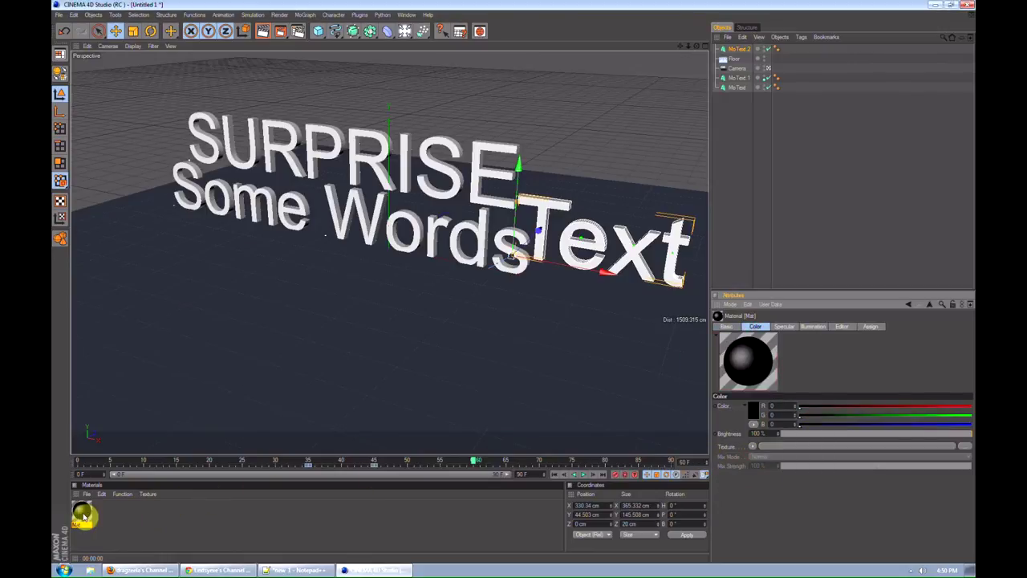
drag(443, 337, 387, 369)
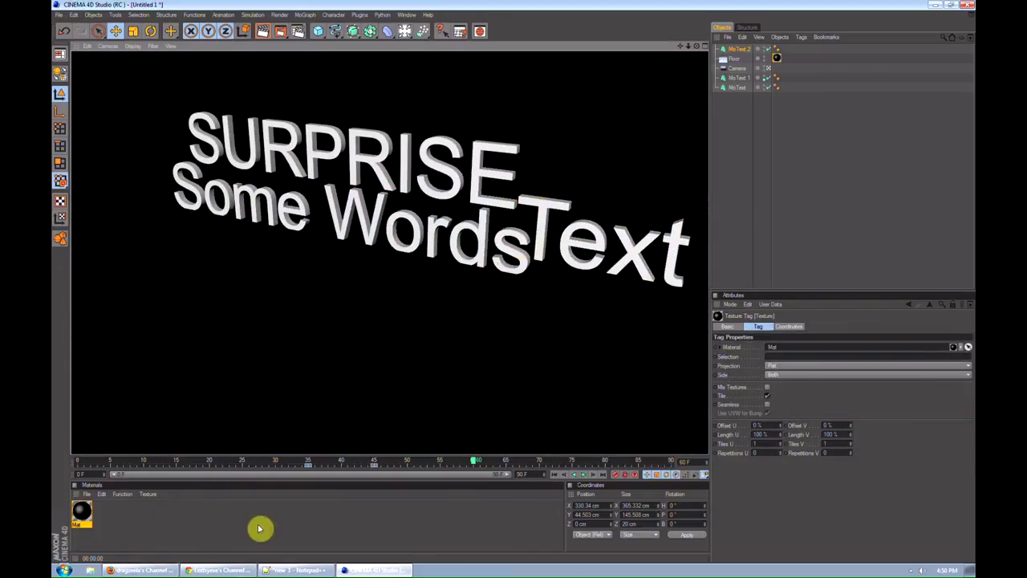
Select the black floor material and render the perspective view to check the floor.
click(129, 544)
click(83, 509)
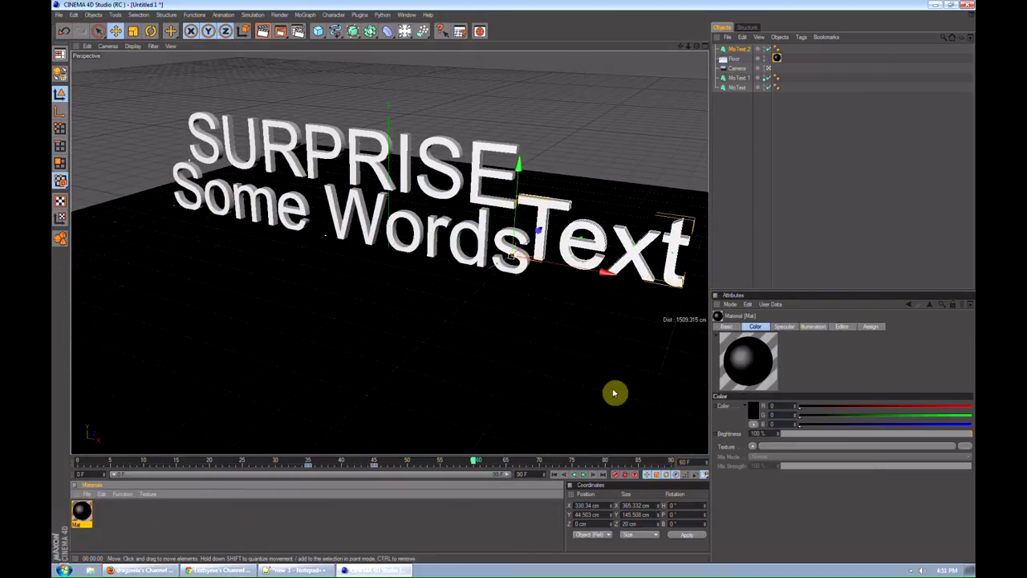
key(ctrl+r)
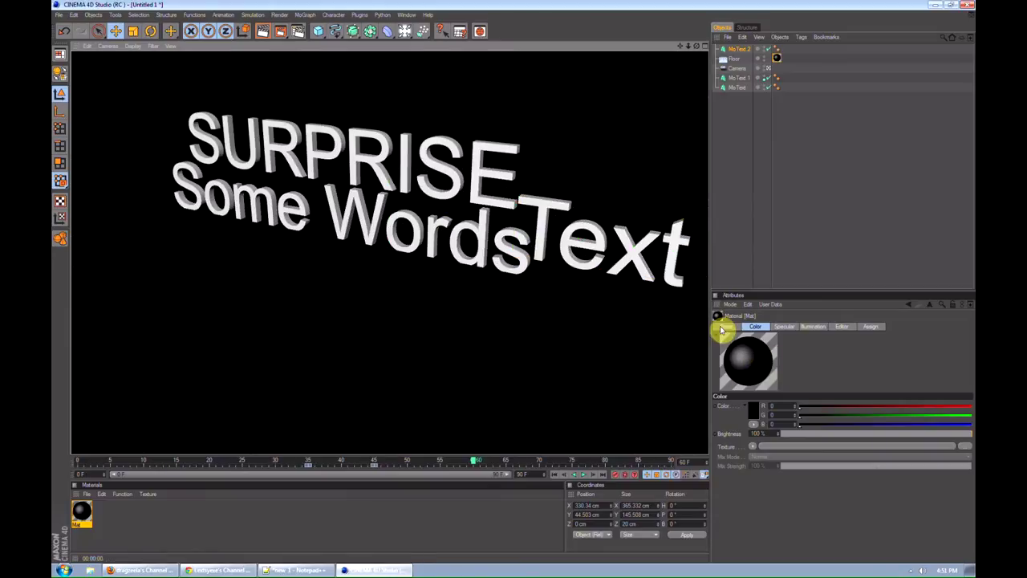
Enable the Reflection channel for the black floor material and render the perspective view.
click(733, 327)
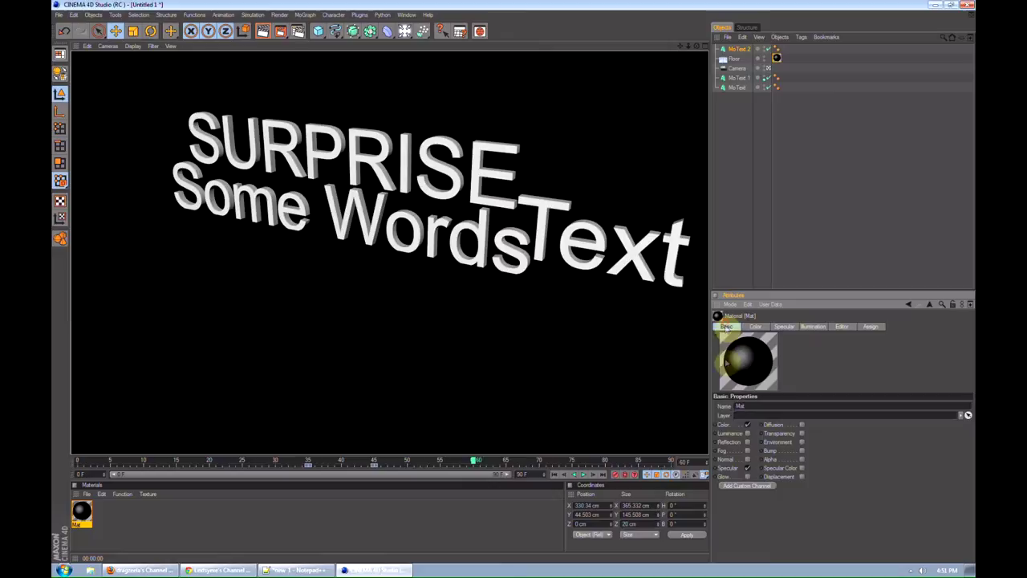
click(747, 443)
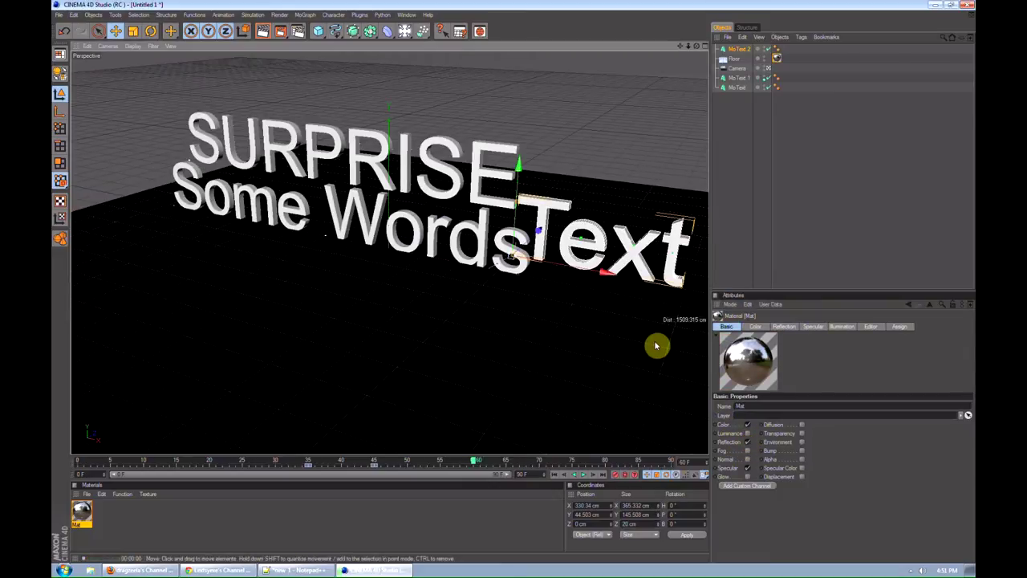
key(ctrl+r)
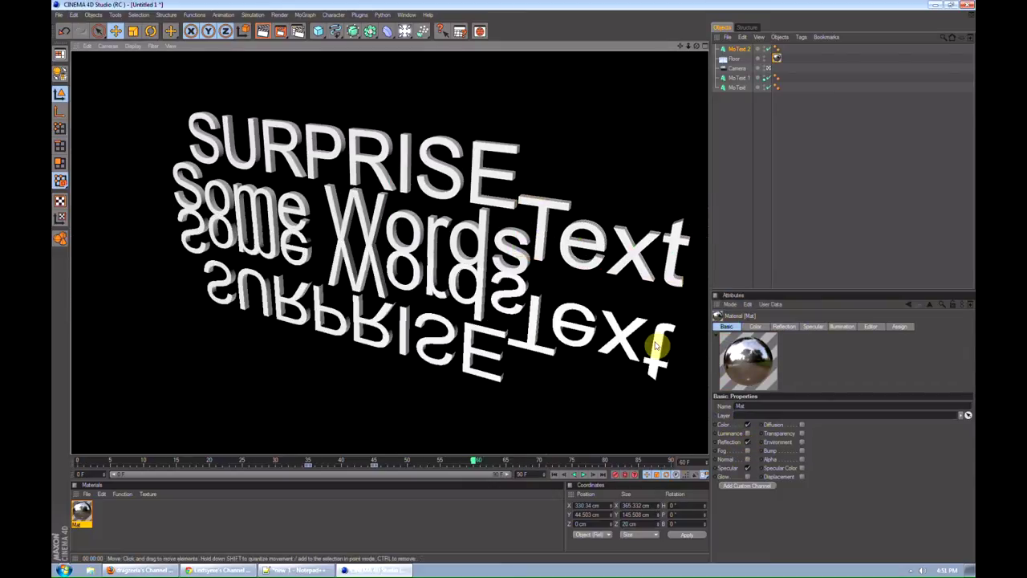
Set the floor material's reflection brightness to 20% and render the perspective view.
click(788, 326)
drag(819, 439, 808, 435)
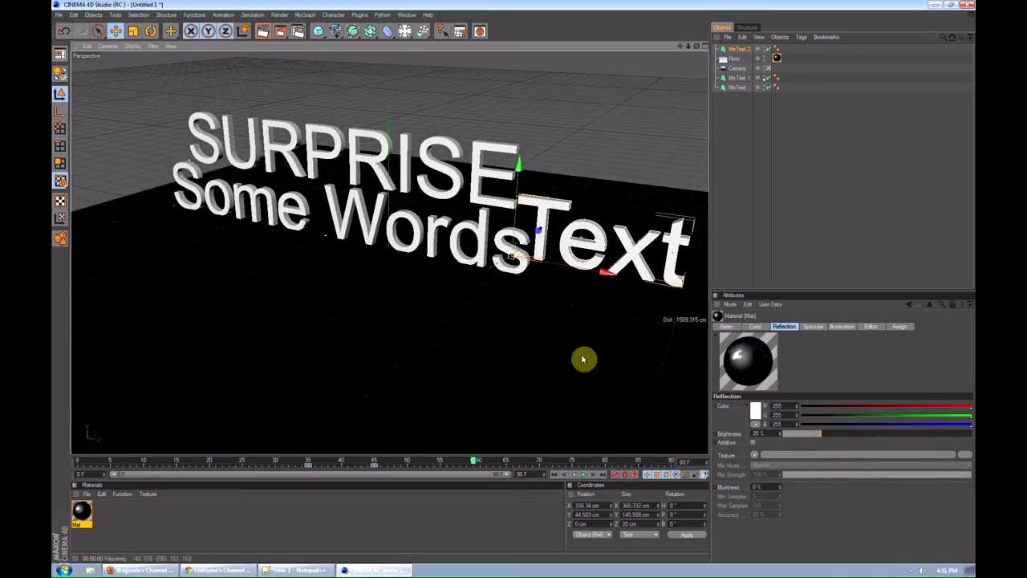
key(ctrl+r)
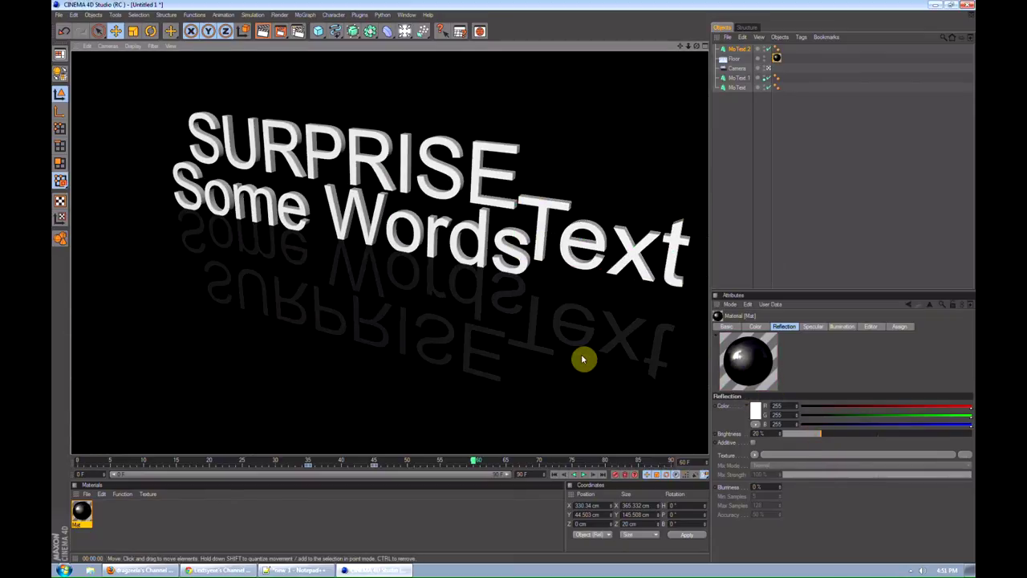
Set the floor material's reflection blurriness to 5%, min samples to 6 and max samples to 64, and render the view.
click(780, 487)
click(766, 498)
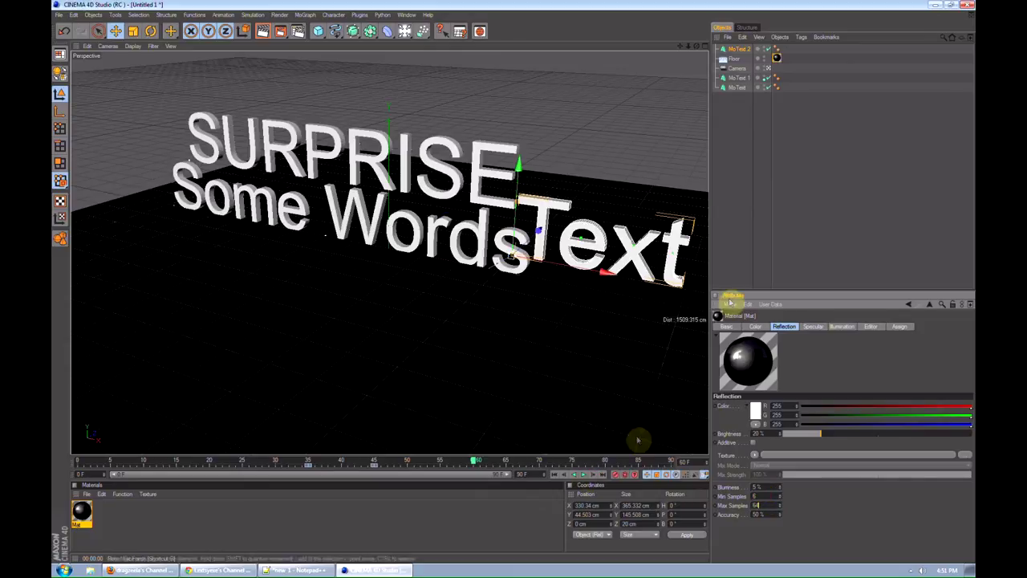
click(799, 202)
key(ctrl+r)
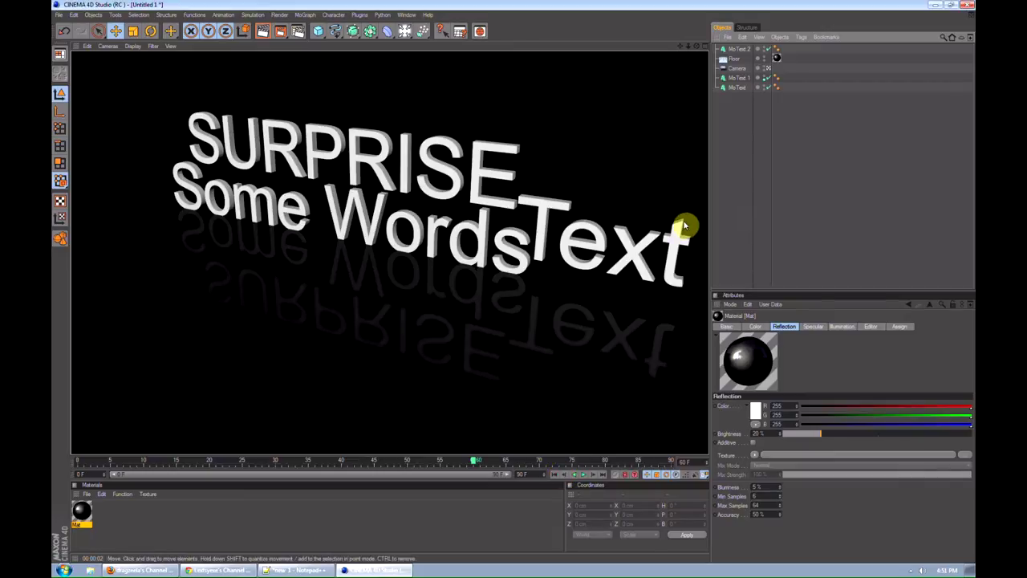
click(776, 214)
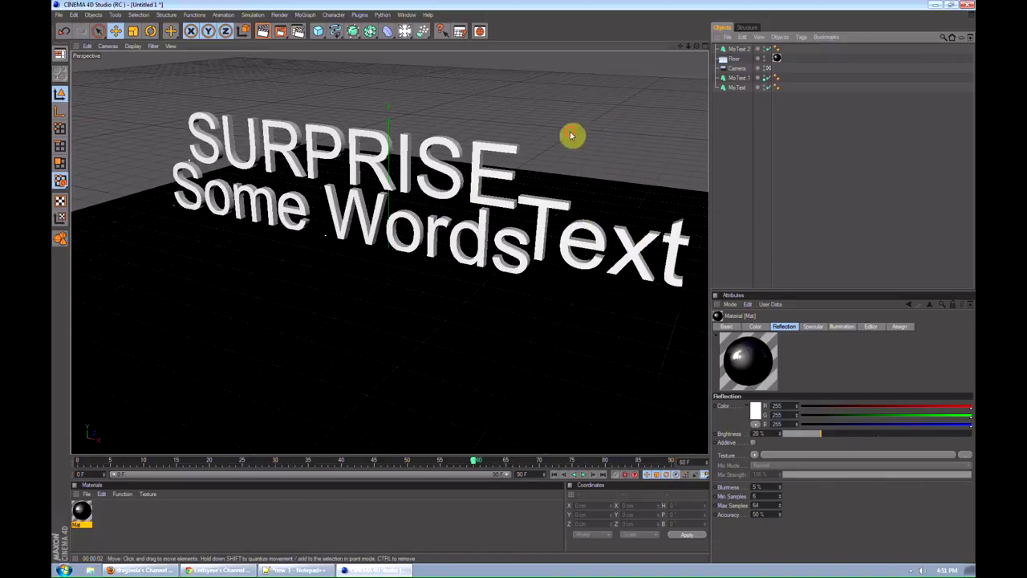
Leave the camera's view for the free editor view and play the animation from the start.
alt+drag(570, 135, 481, 141)
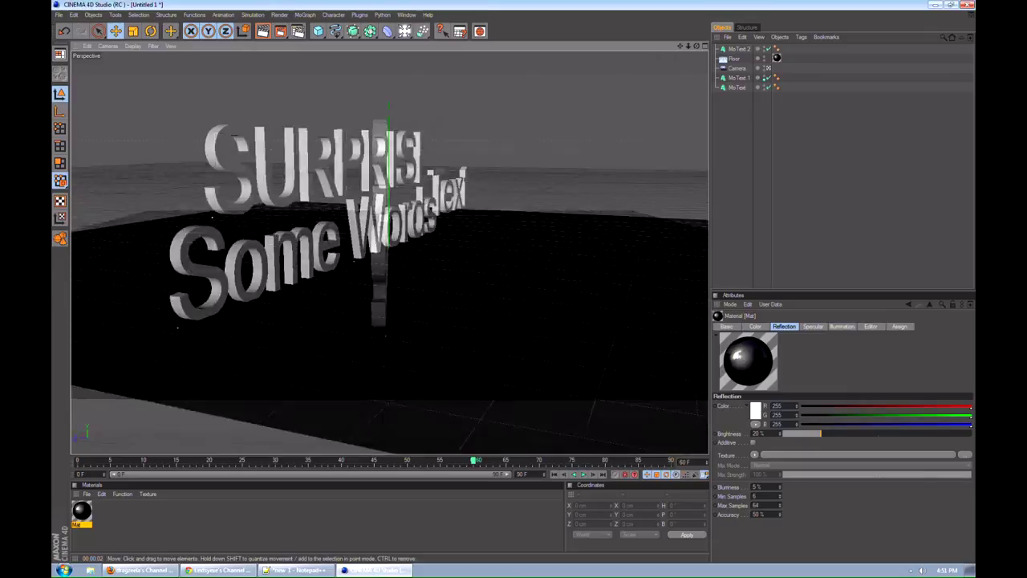
click(767, 67)
alt+drag(610, 201, 494, 271)
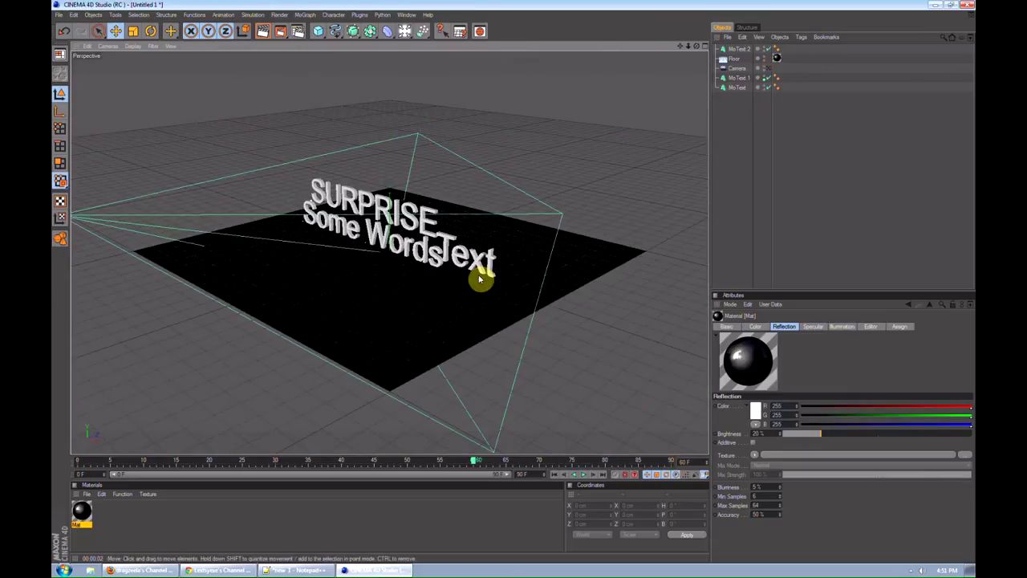
click(555, 476)
click(586, 476)
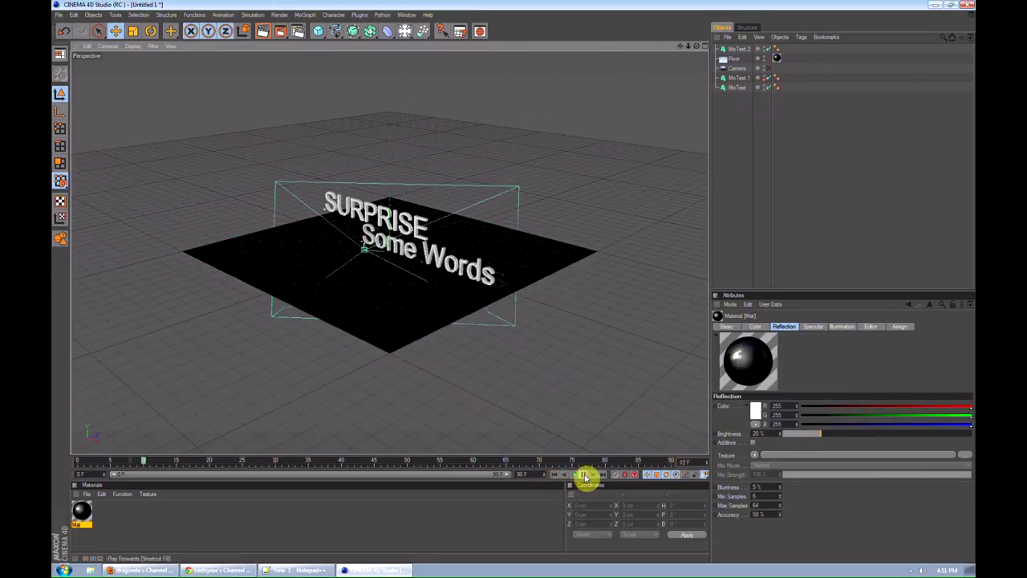
Select the camera to examine its placement relative to the text, deselect it and return to frame 0.
alt+drag(562, 417, 350, 259)
click(96, 220)
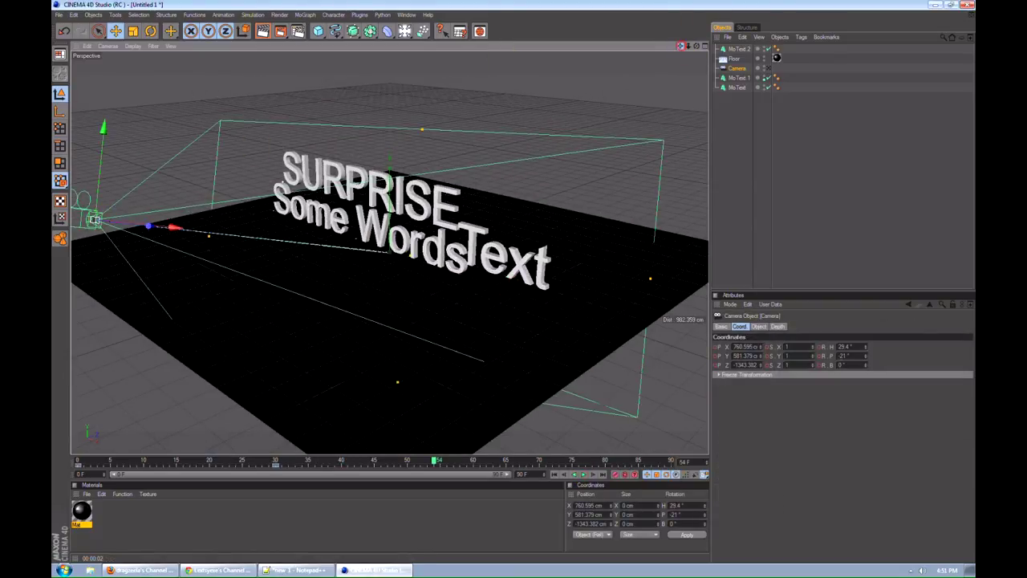
drag(697, 49, 436, 73)
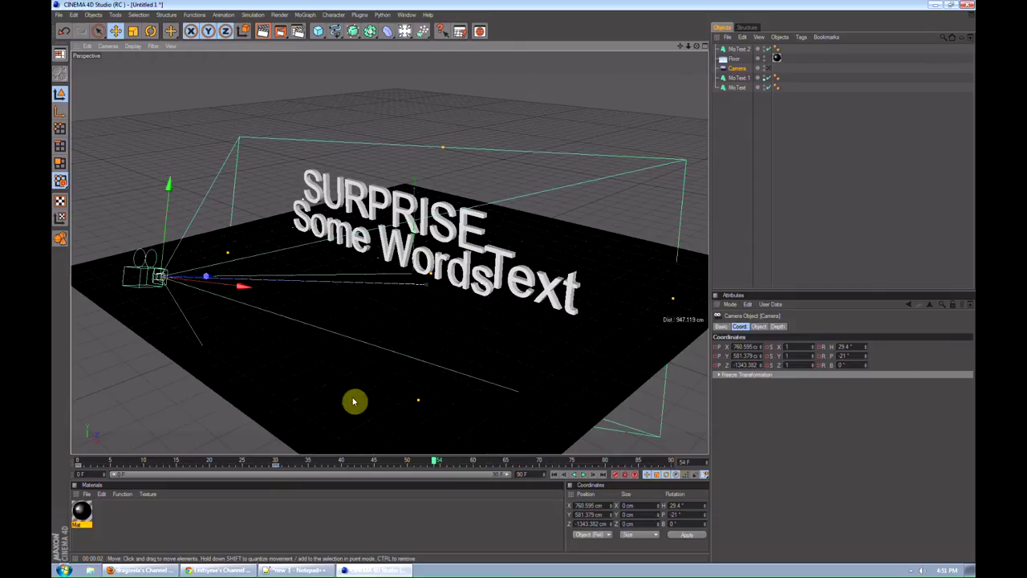
click(786, 203)
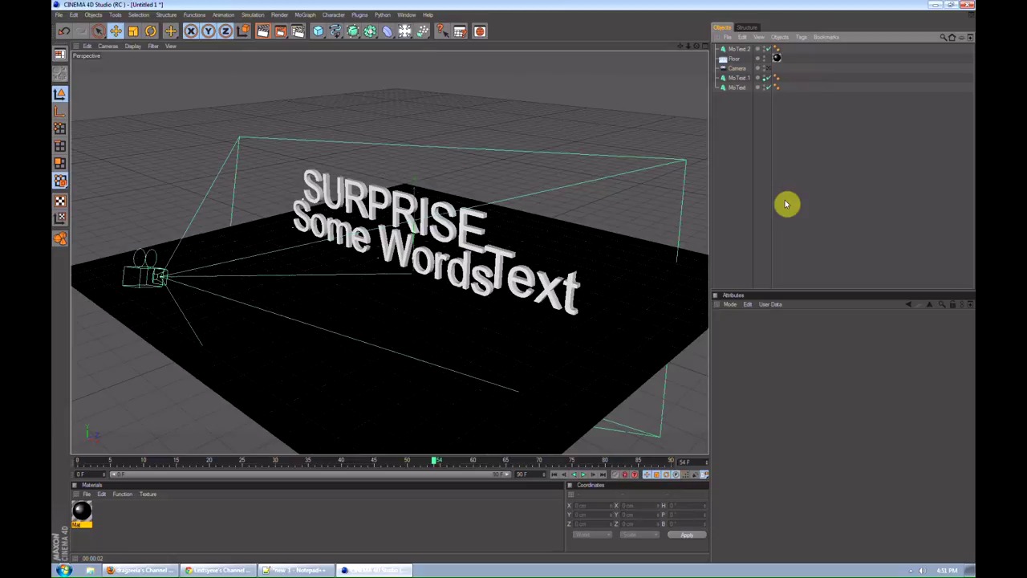
click(554, 474)
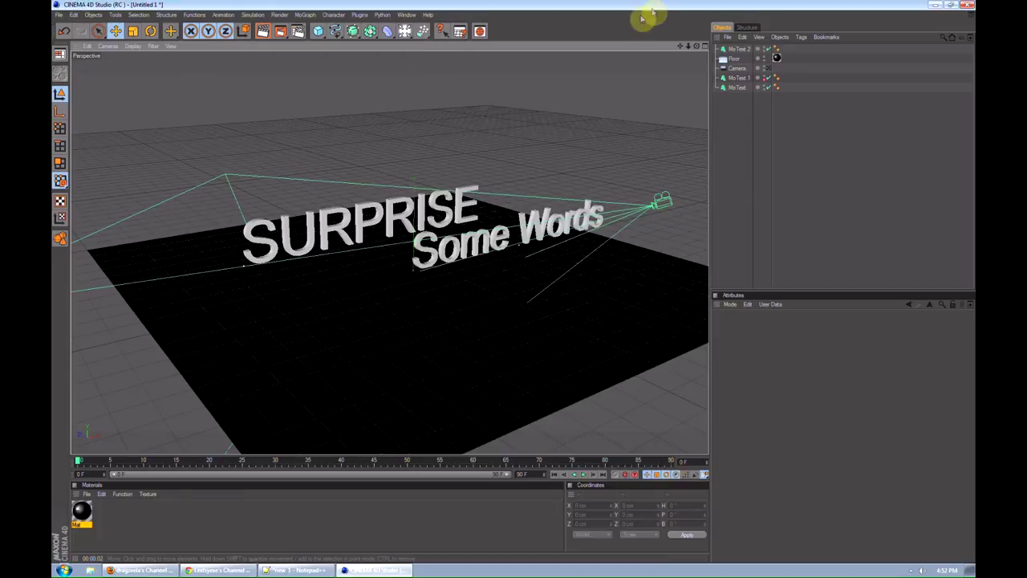
Set the render anti-aliasing to Best with the Animation filter.
key(ctrl+b)
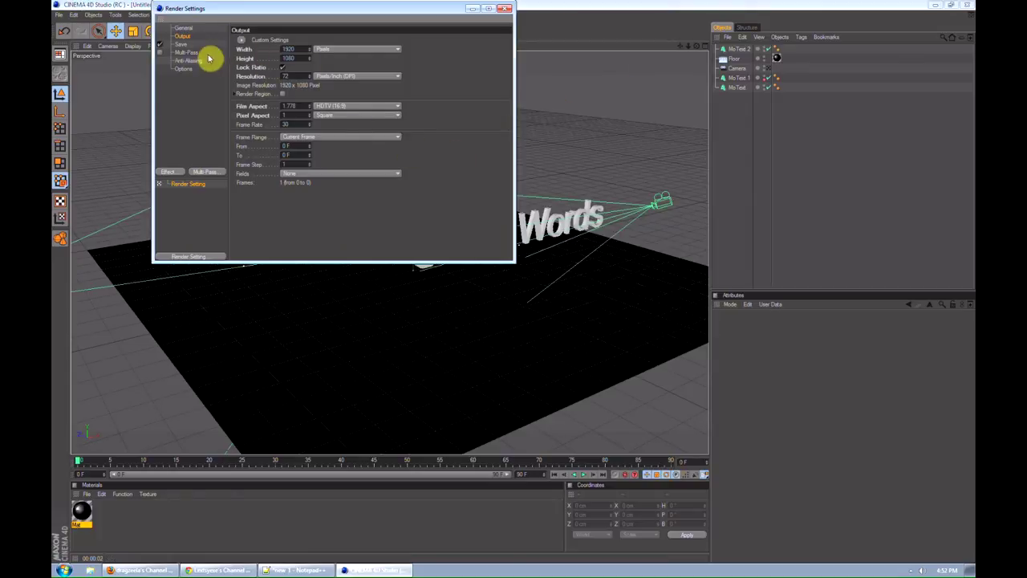
drag(347, 8, 527, 84)
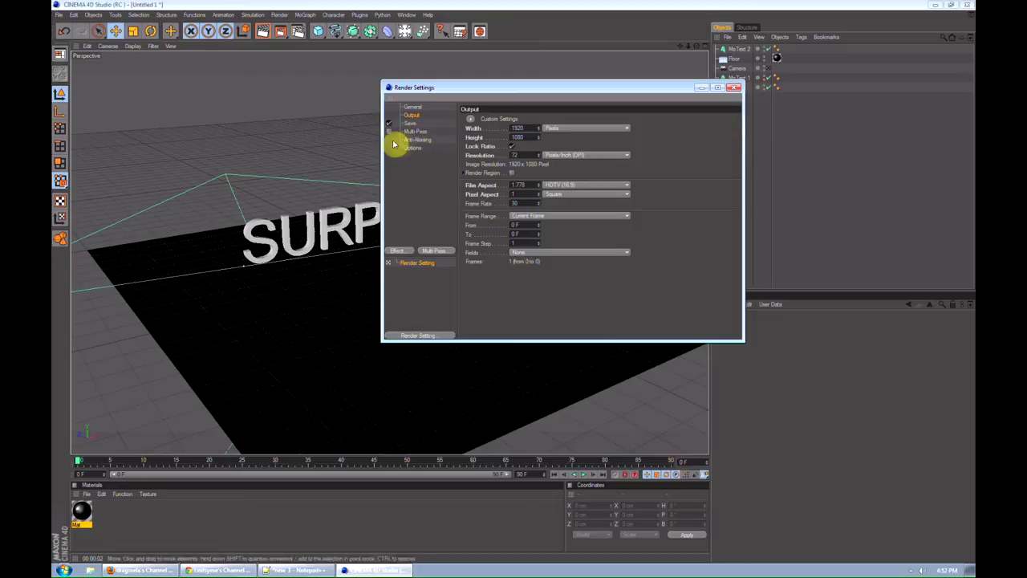
click(432, 141)
click(536, 119)
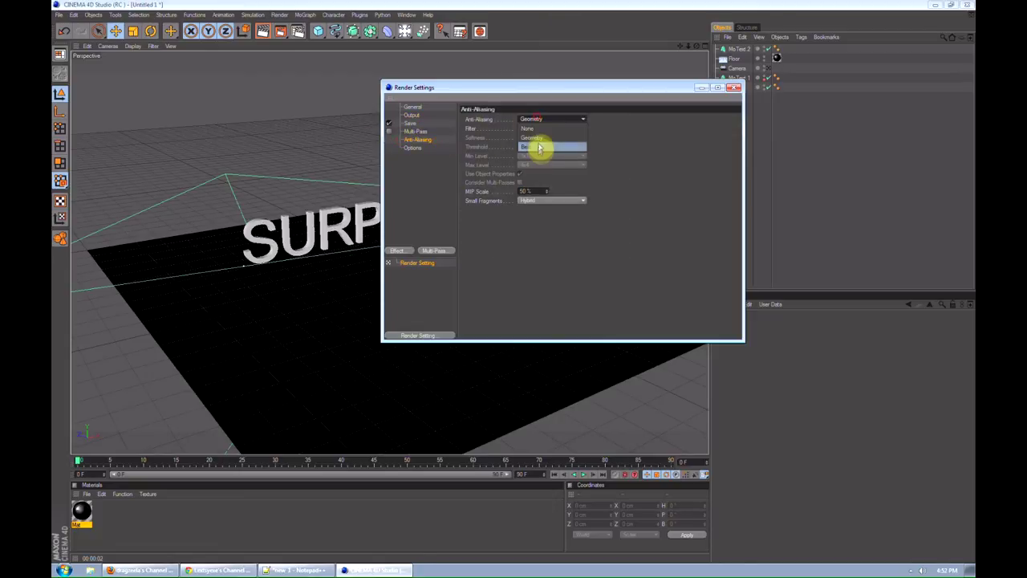
click(535, 147)
click(538, 129)
click(532, 147)
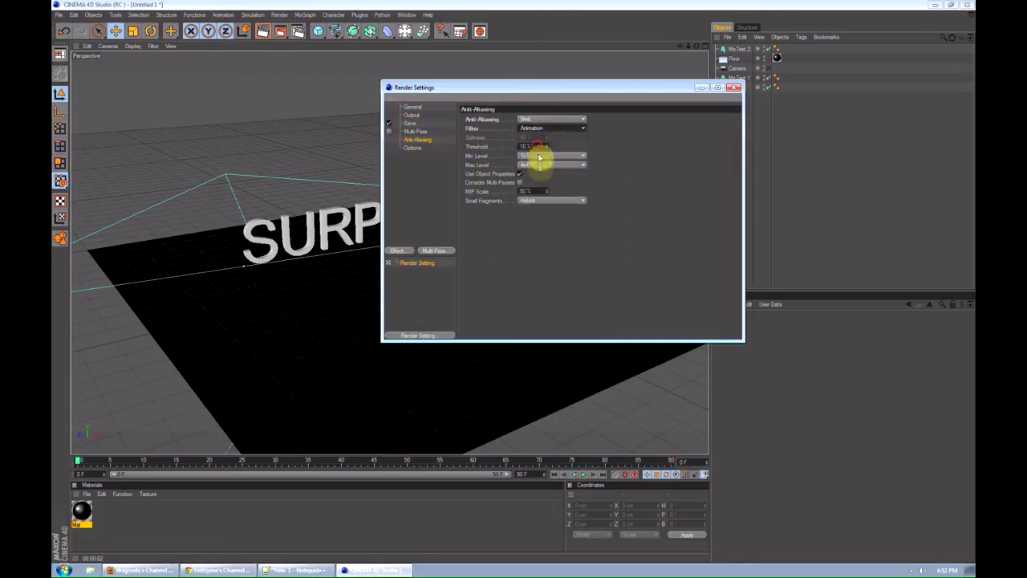
Set both the anti-aliasing min level and max level to 2x2 and test-render the perspective view.
click(541, 156)
click(541, 174)
click(540, 164)
click(539, 173)
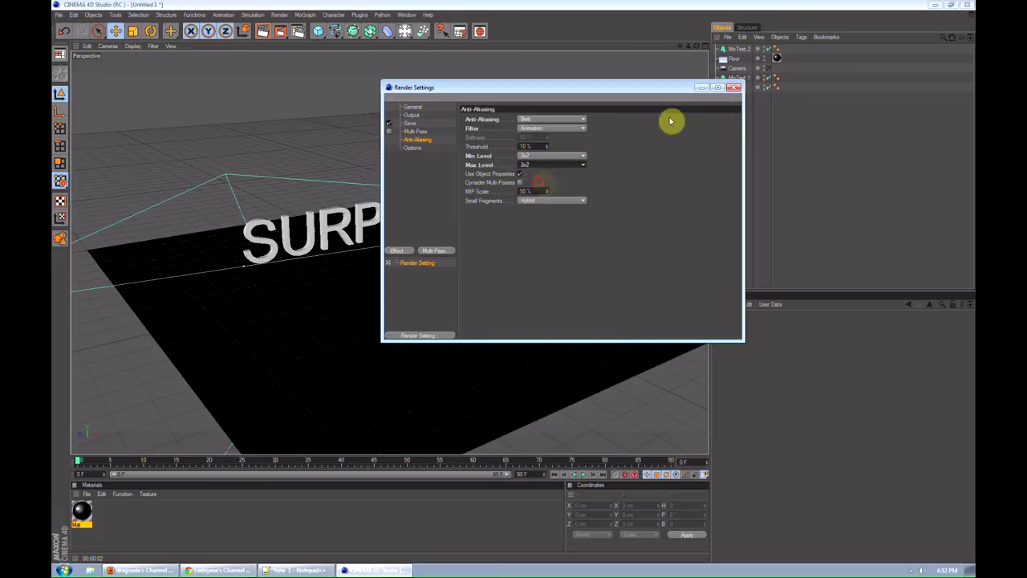
click(733, 87)
key(ctrl+r)
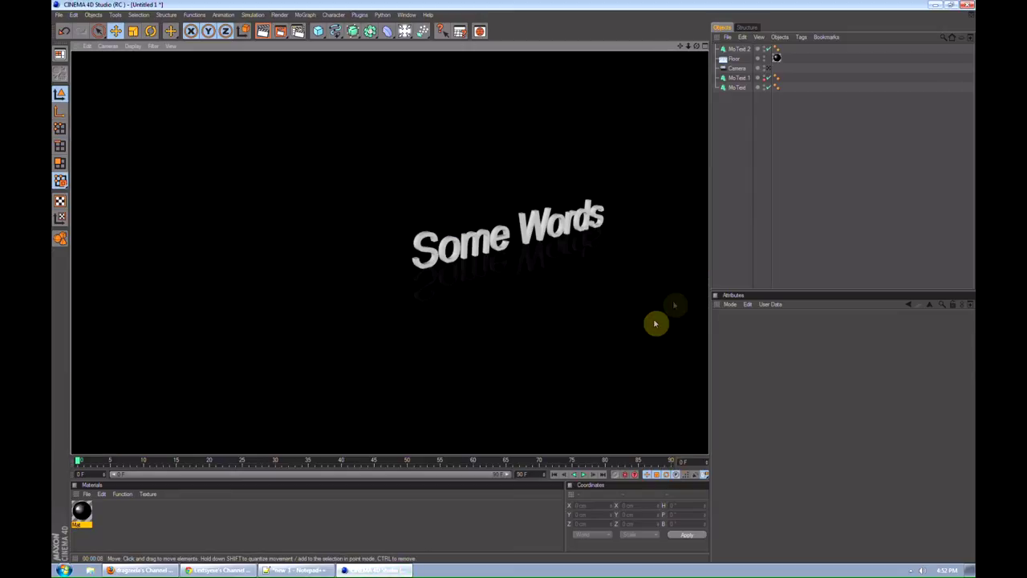
click(603, 195)
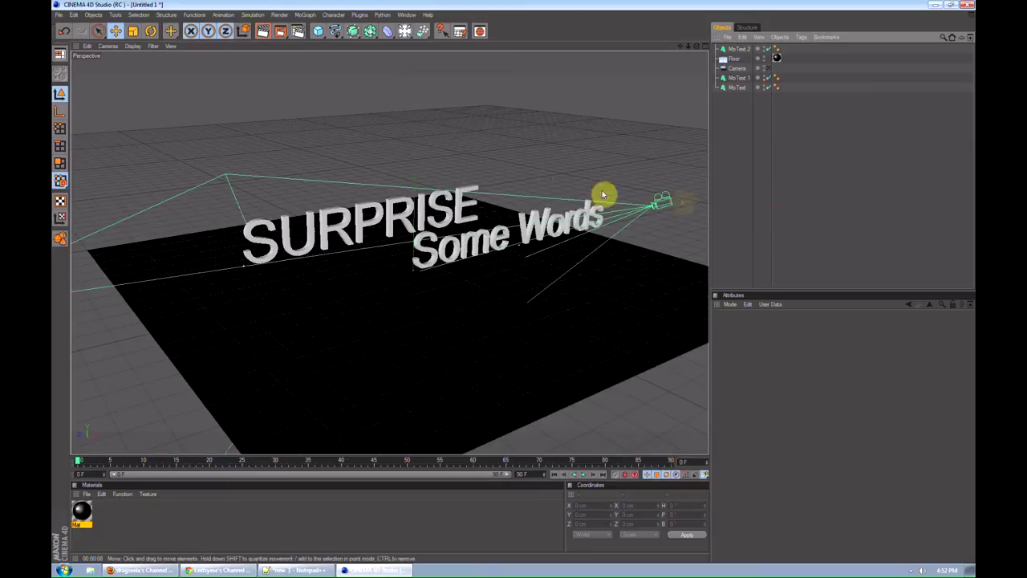
Set the render output's save format to QuickTime Movie.
key(ctrl+b)
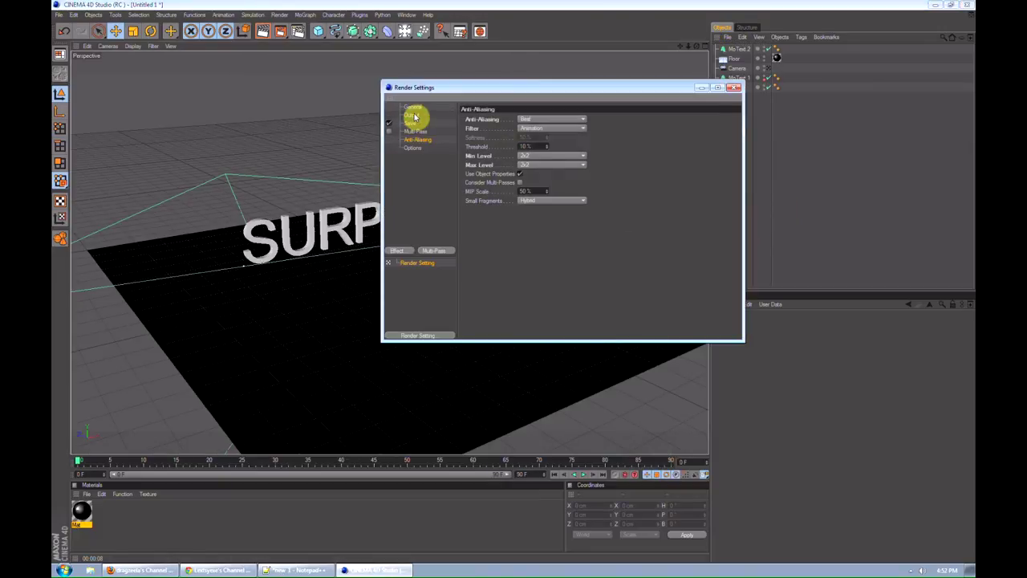
drag(425, 83, 500, 83)
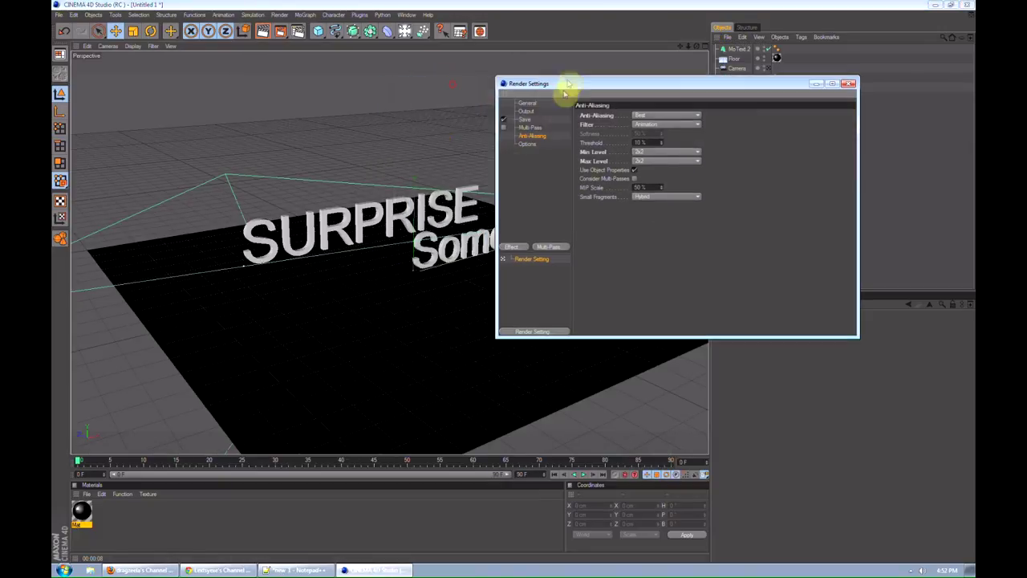
click(528, 119)
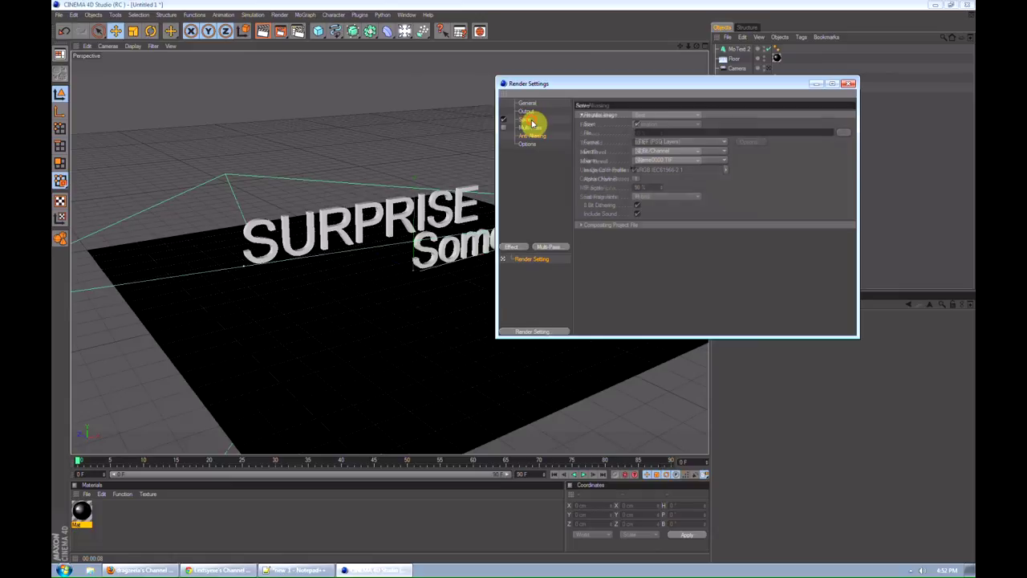
click(661, 143)
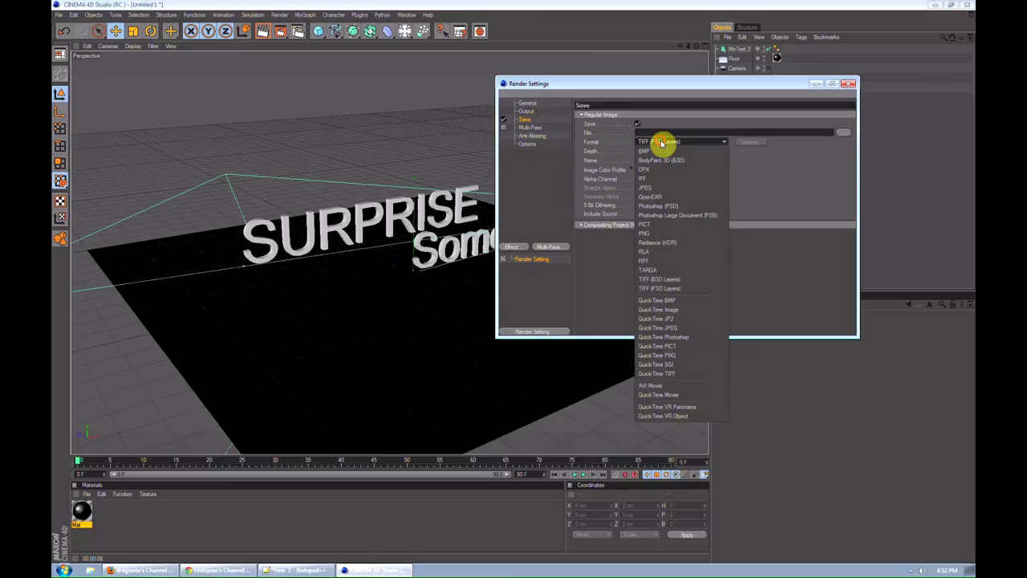
click(675, 396)
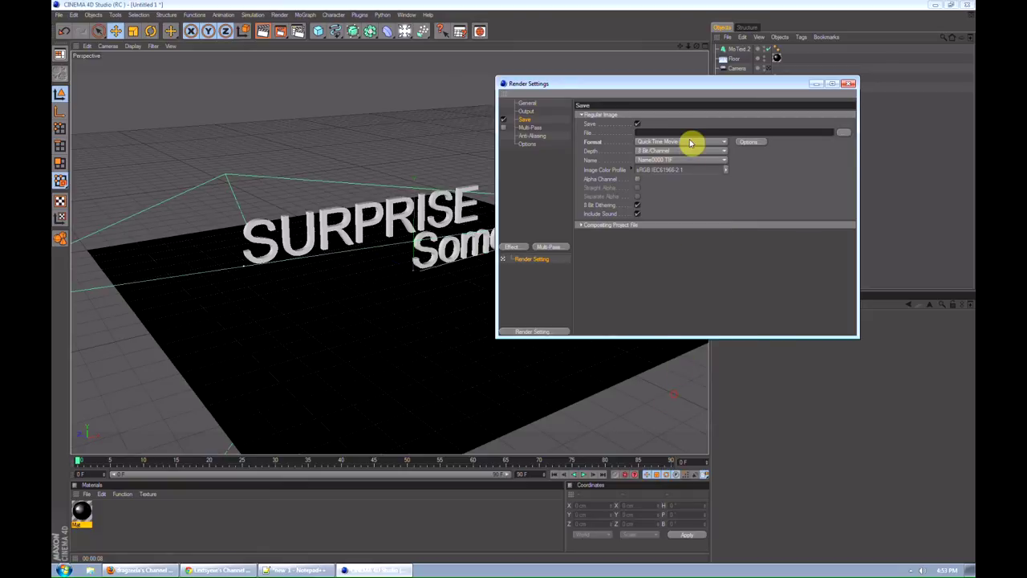
Set the QuickTime compression depth to Millions of Colors+ and accept the compression settings.
click(744, 142)
click(438, 201)
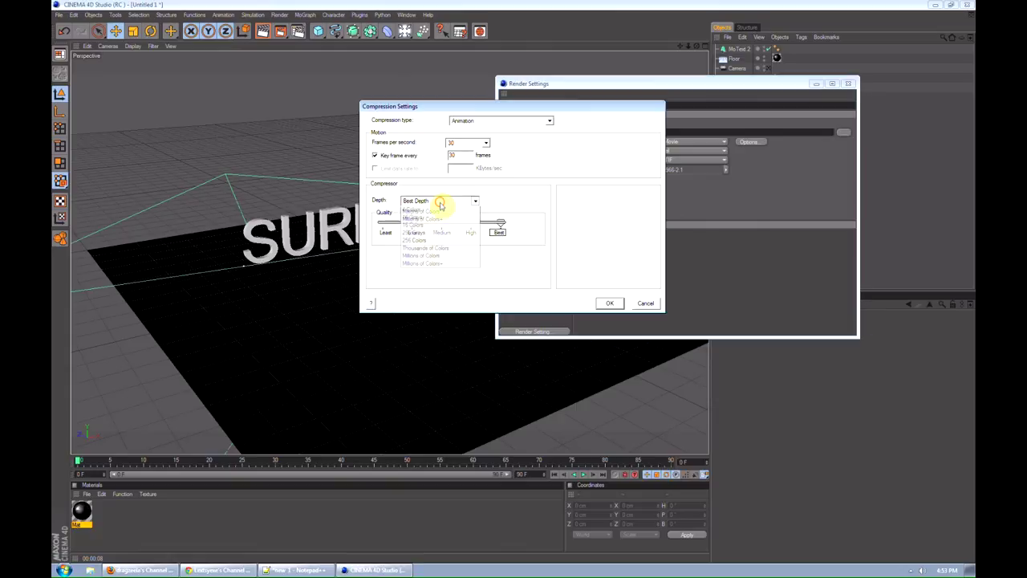
click(425, 293)
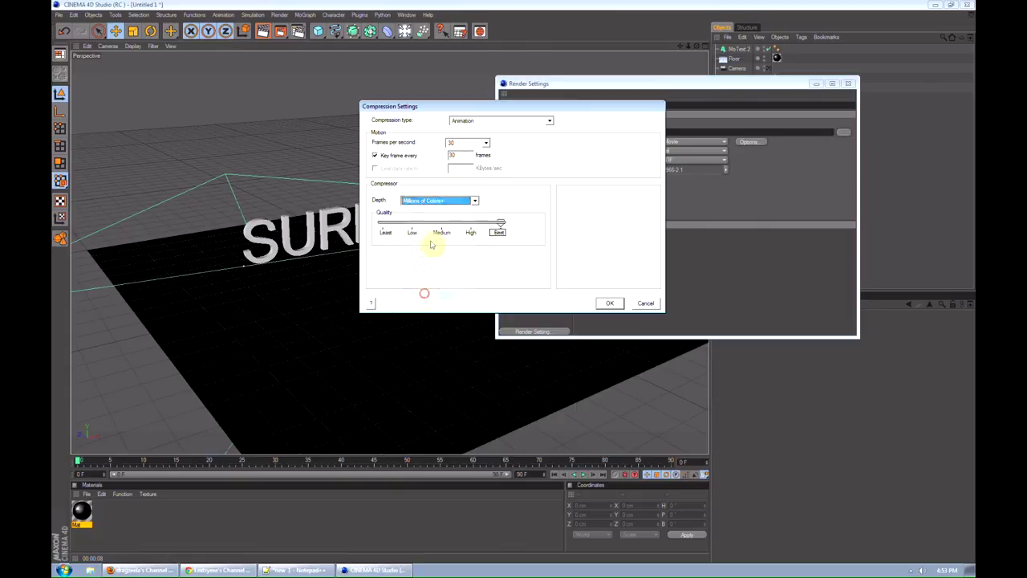
click(608, 303)
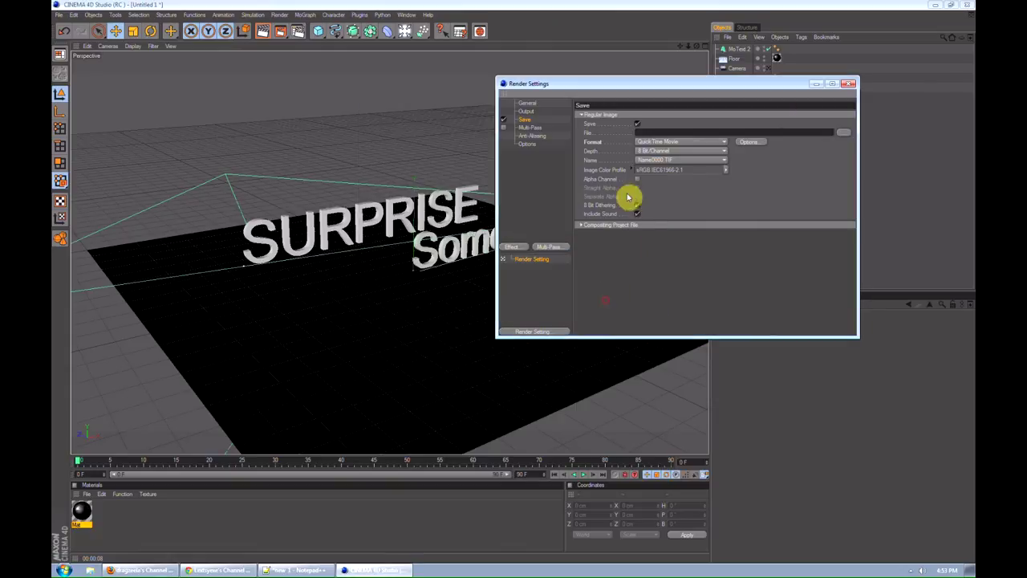
click(527, 136)
click(529, 144)
click(527, 119)
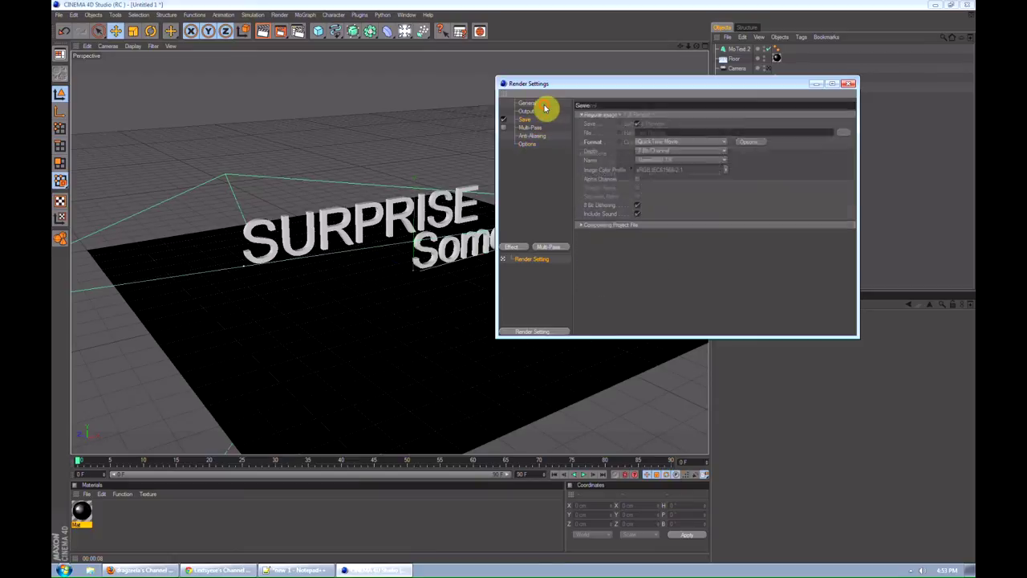
Set the render output file to SHTUFF in the Videos library and close the render settings.
click(540, 119)
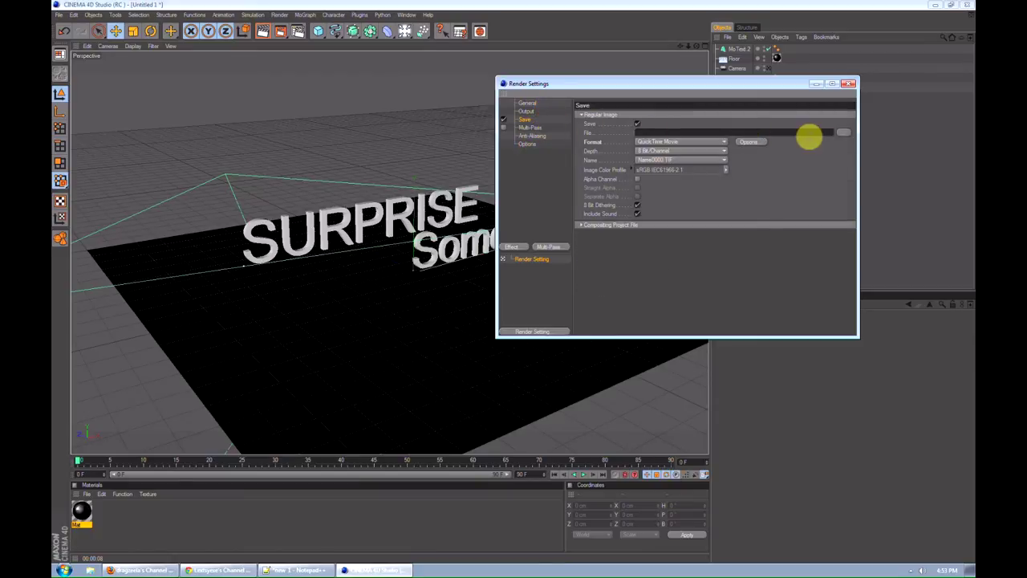
click(843, 132)
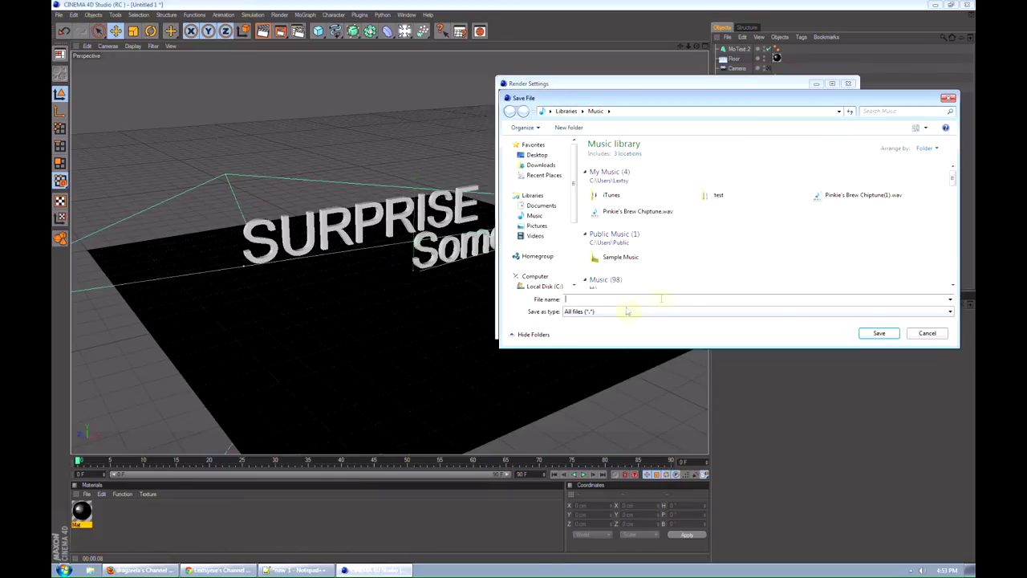
click(537, 225)
click(536, 235)
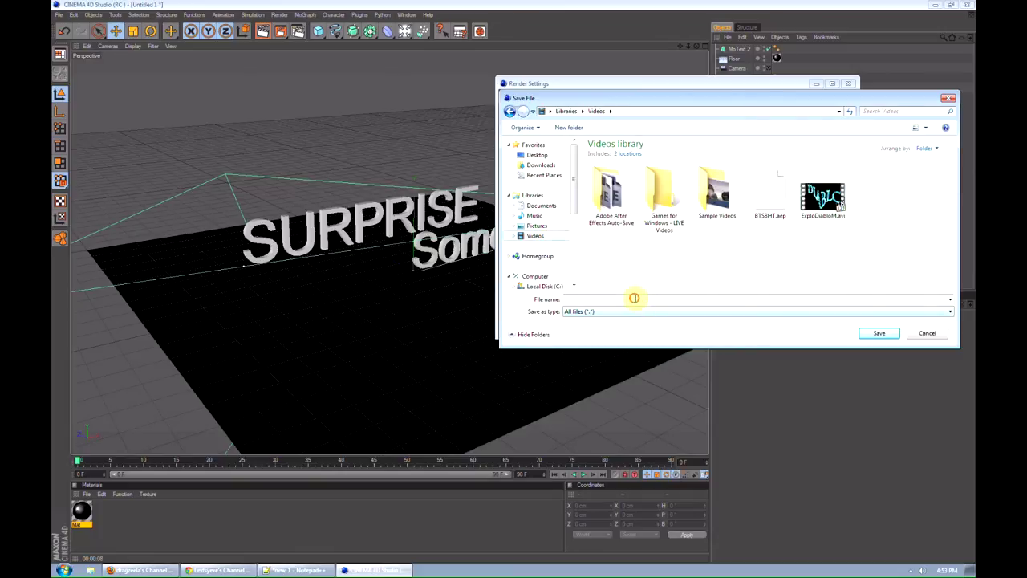
click(635, 299)
text(SHTUFF)
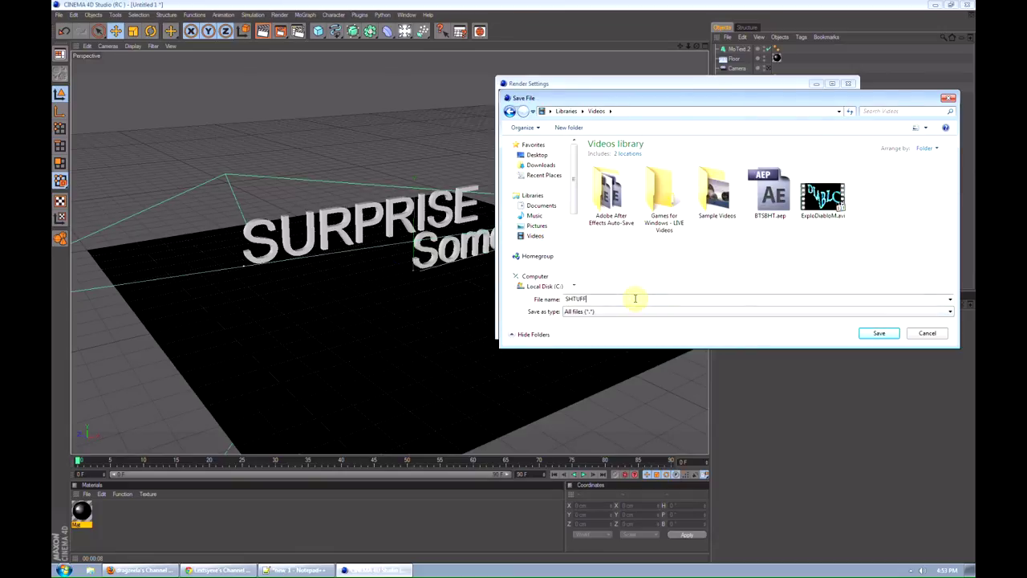
click(881, 337)
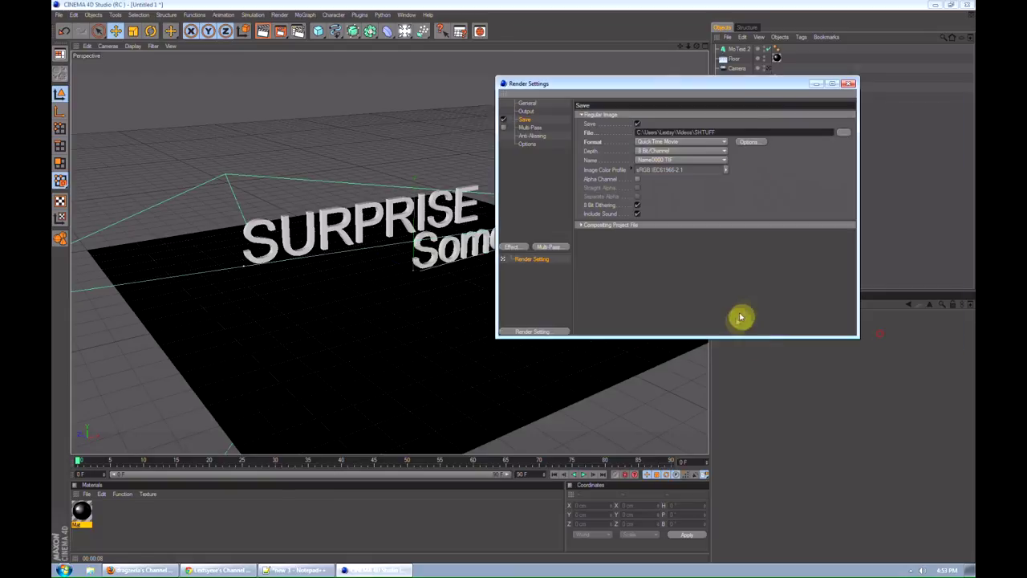
click(848, 83)
Reopen the render settings and set the output frame range to All Frames.
key(ctrl+b)
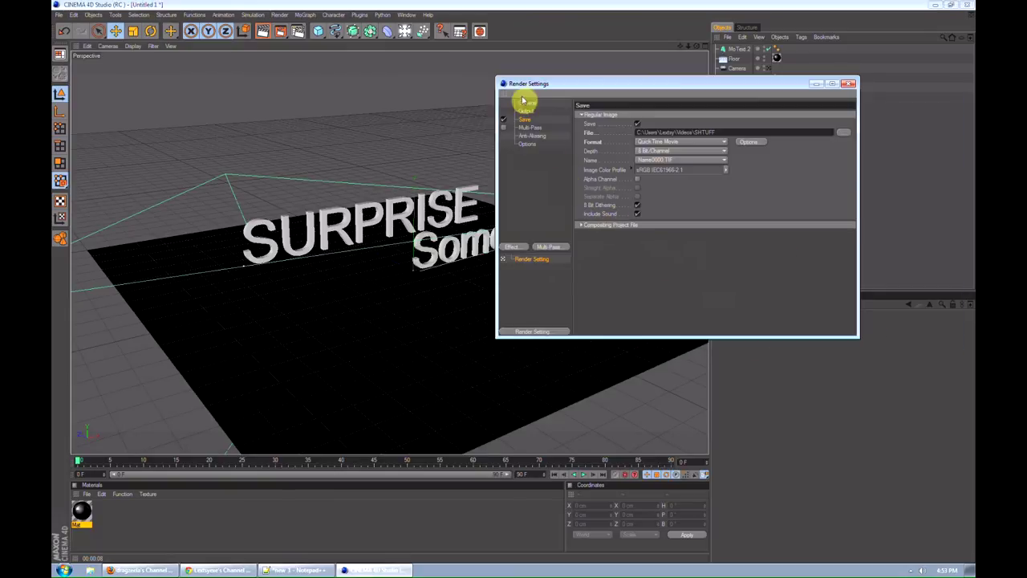
click(527, 112)
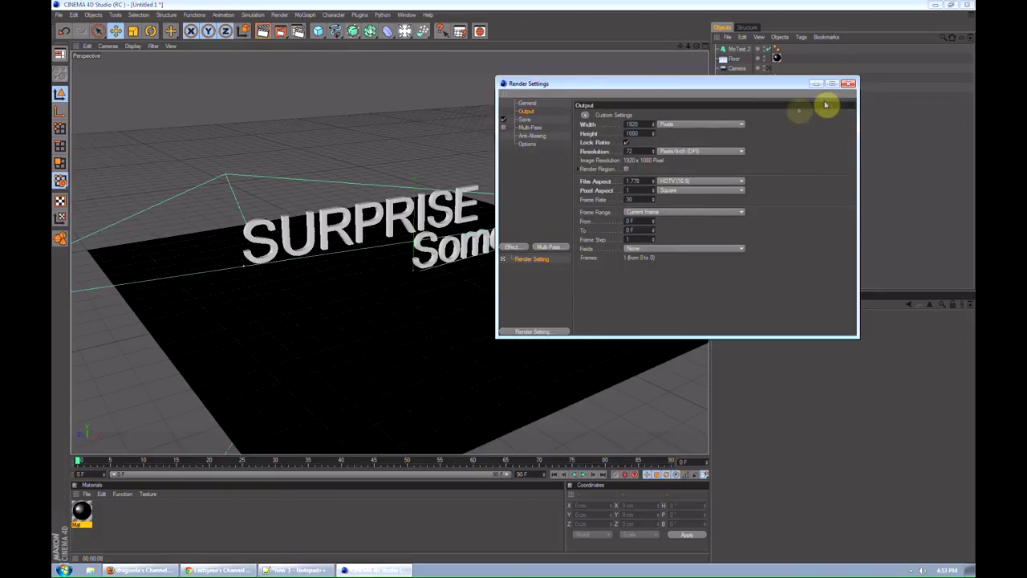
click(649, 212)
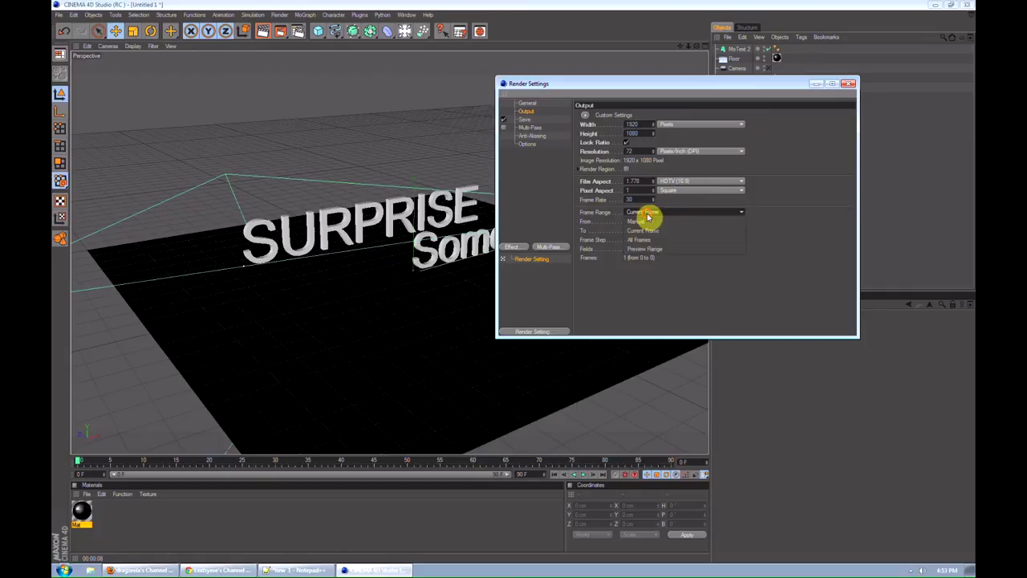
click(647, 238)
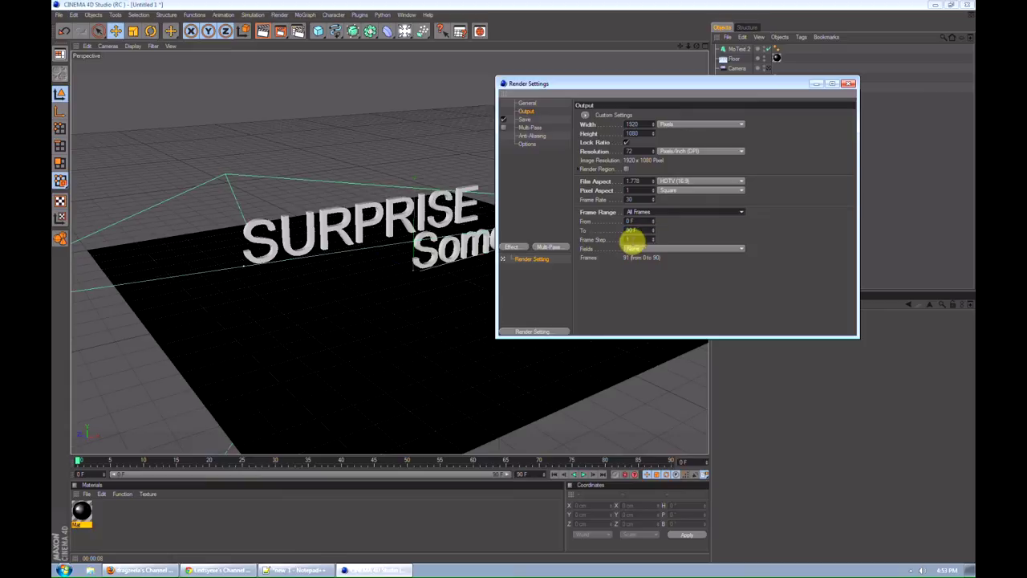
Try a manual output frame range from frame 0 to frame 60.
click(654, 213)
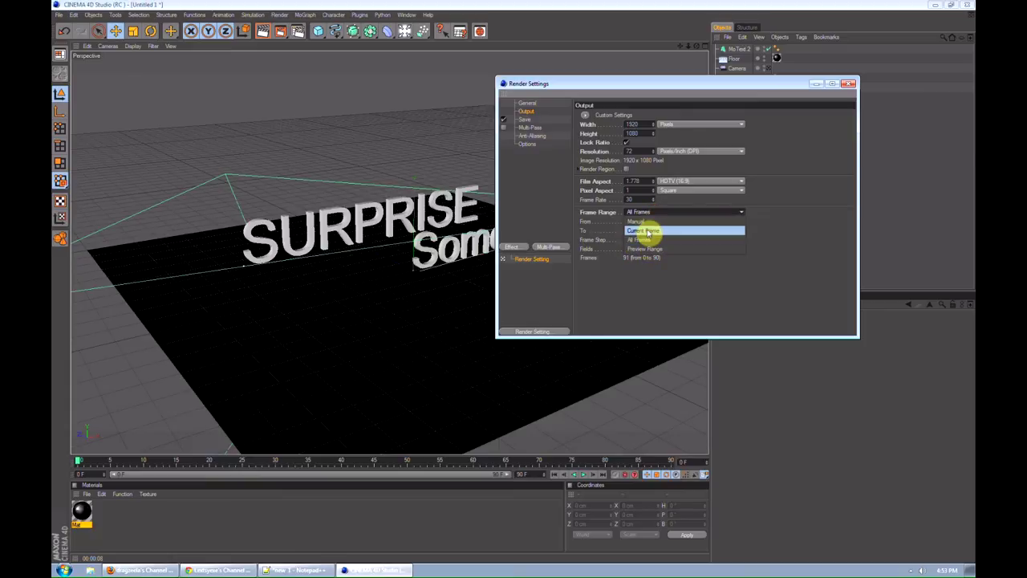
click(649, 232)
click(642, 231)
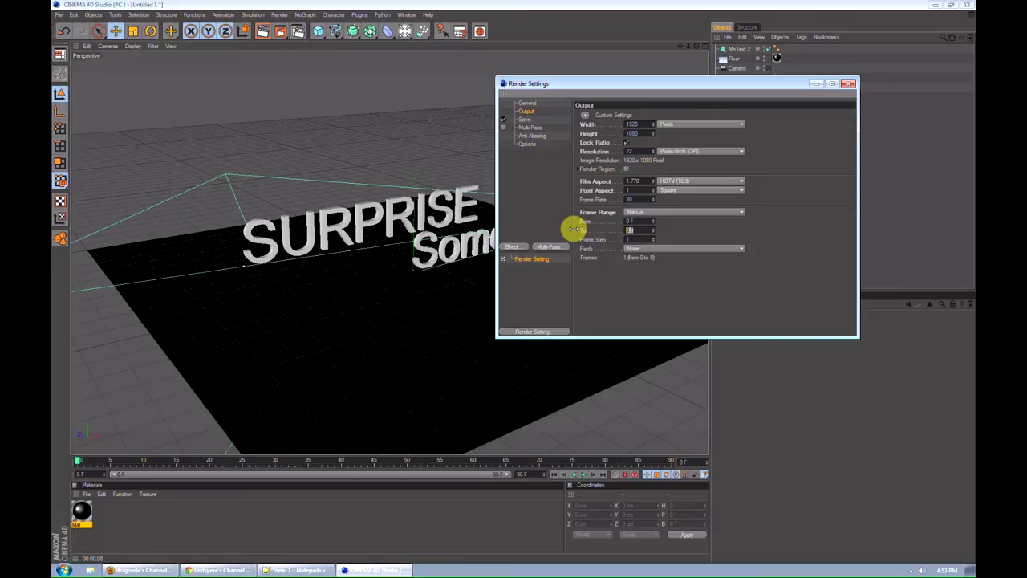
Return the output frame range to All Frames and close the render settings.
click(649, 214)
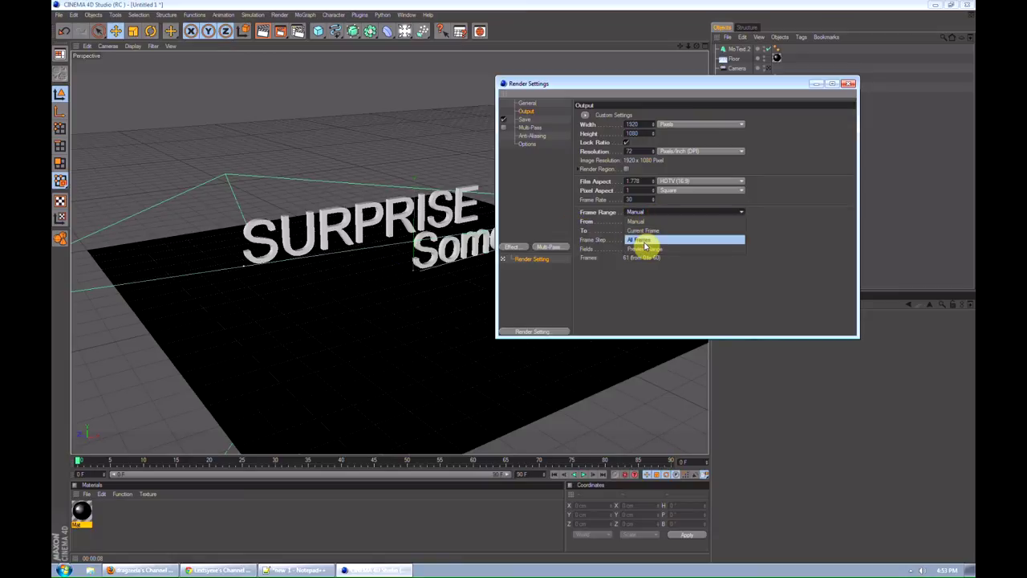
click(647, 239)
click(848, 83)
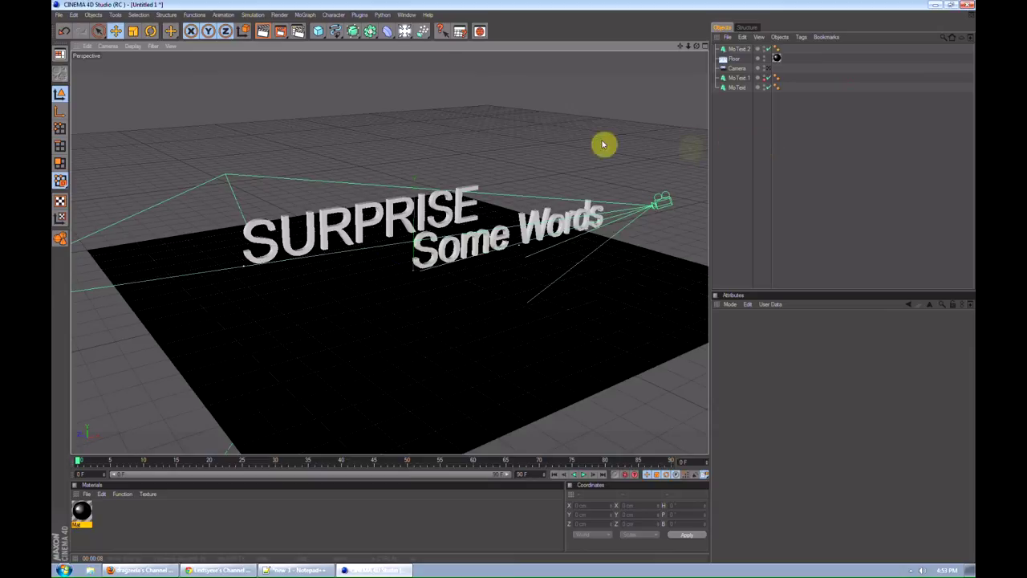
click(280, 14)
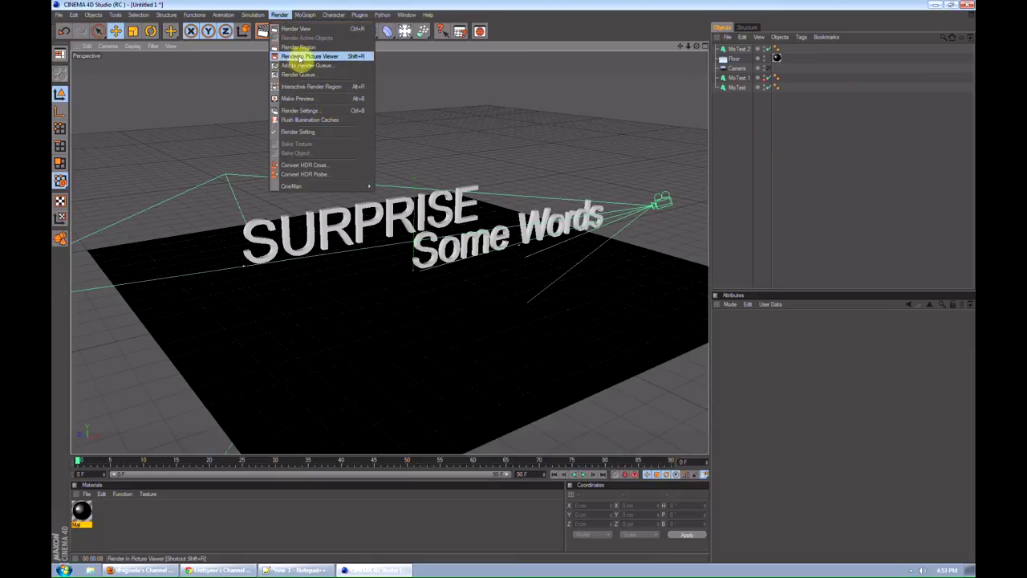
click(502, 42)
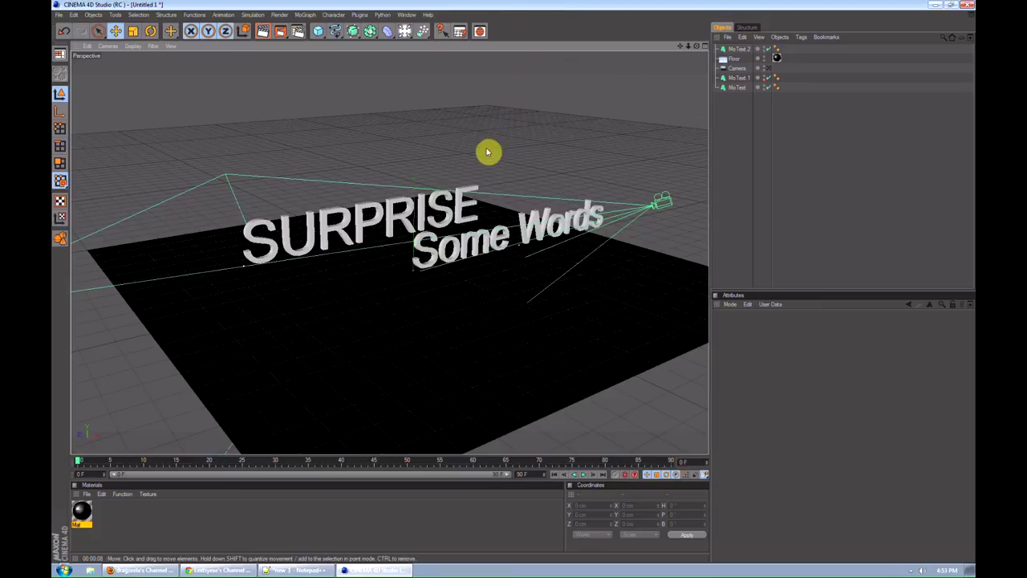